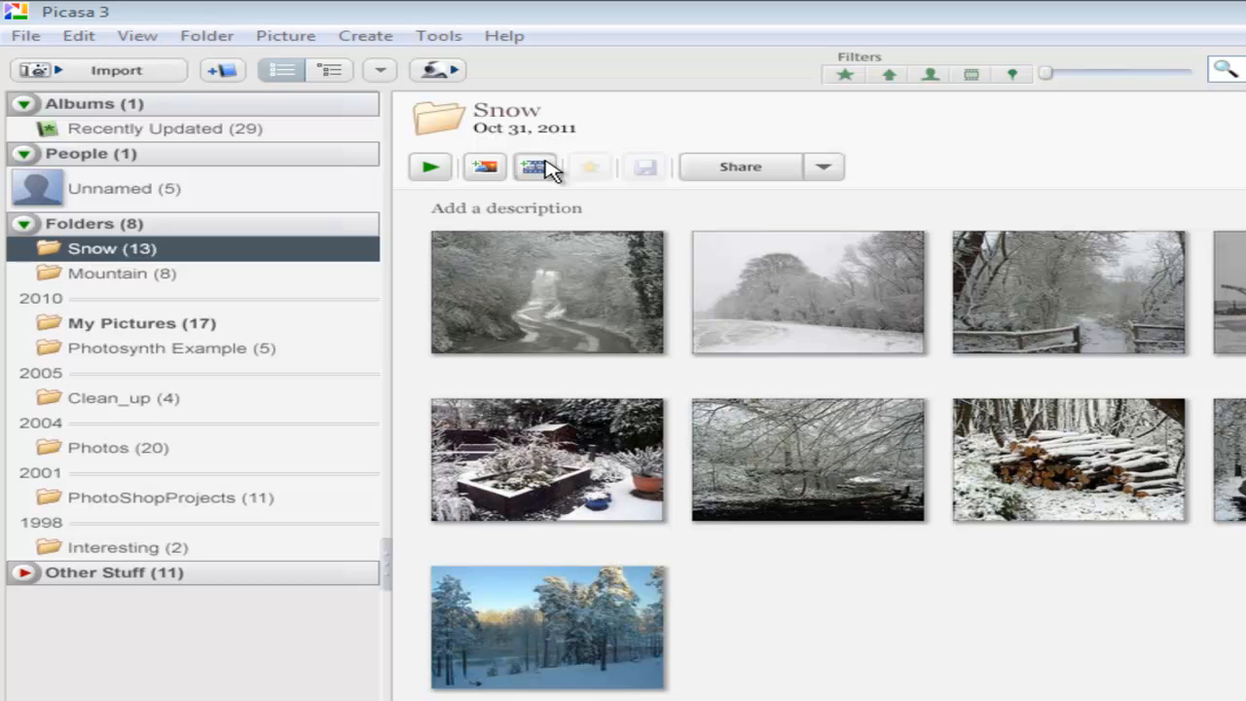
Start a movie from the Snow folder's photos and remove the blackbird photo from its slides
click(541, 173)
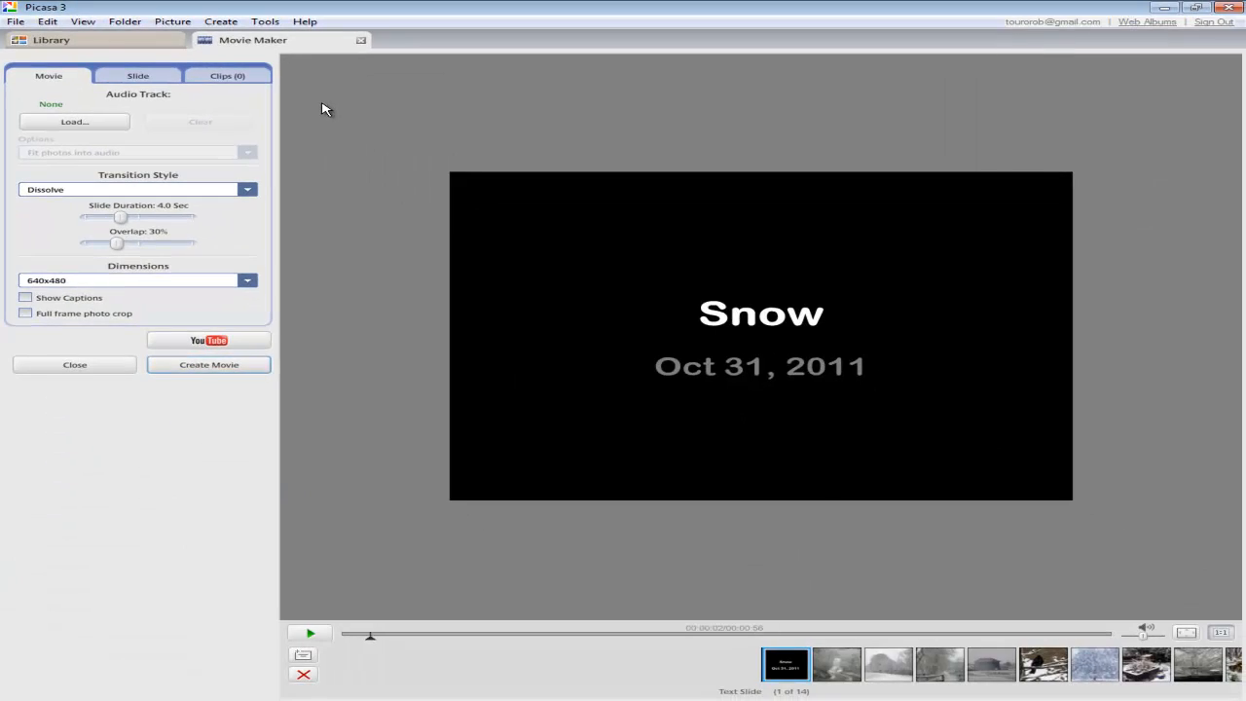
drag(368, 633, 788, 677)
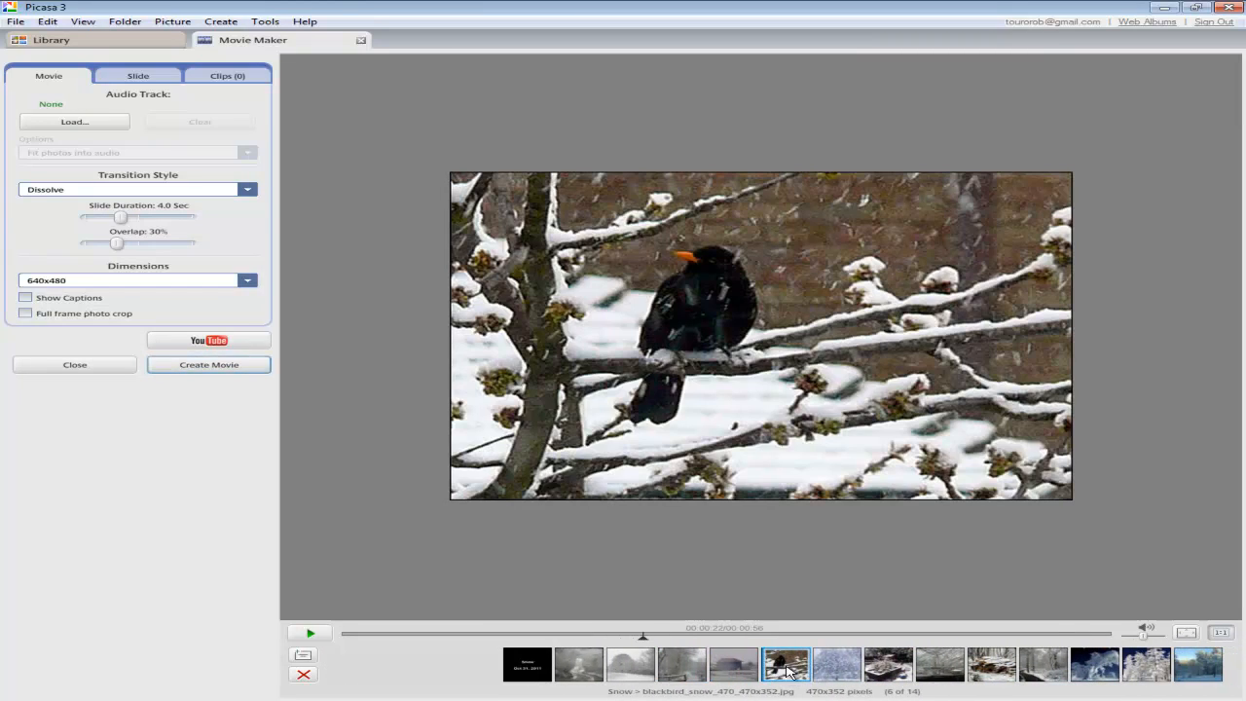
right_click(789, 668)
click(796, 675)
right_click(786, 672)
click(824, 640)
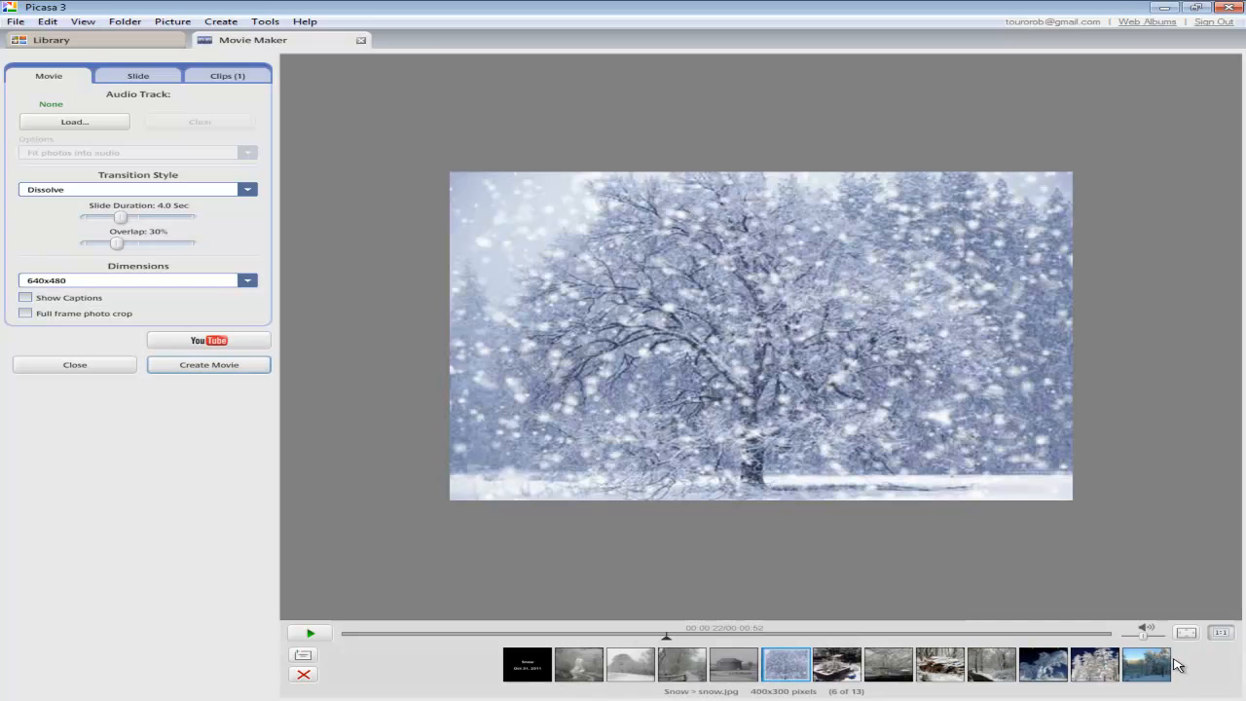
Replace the opening title slide's text with "Christmas" and "2012" on separate lines
click(527, 668)
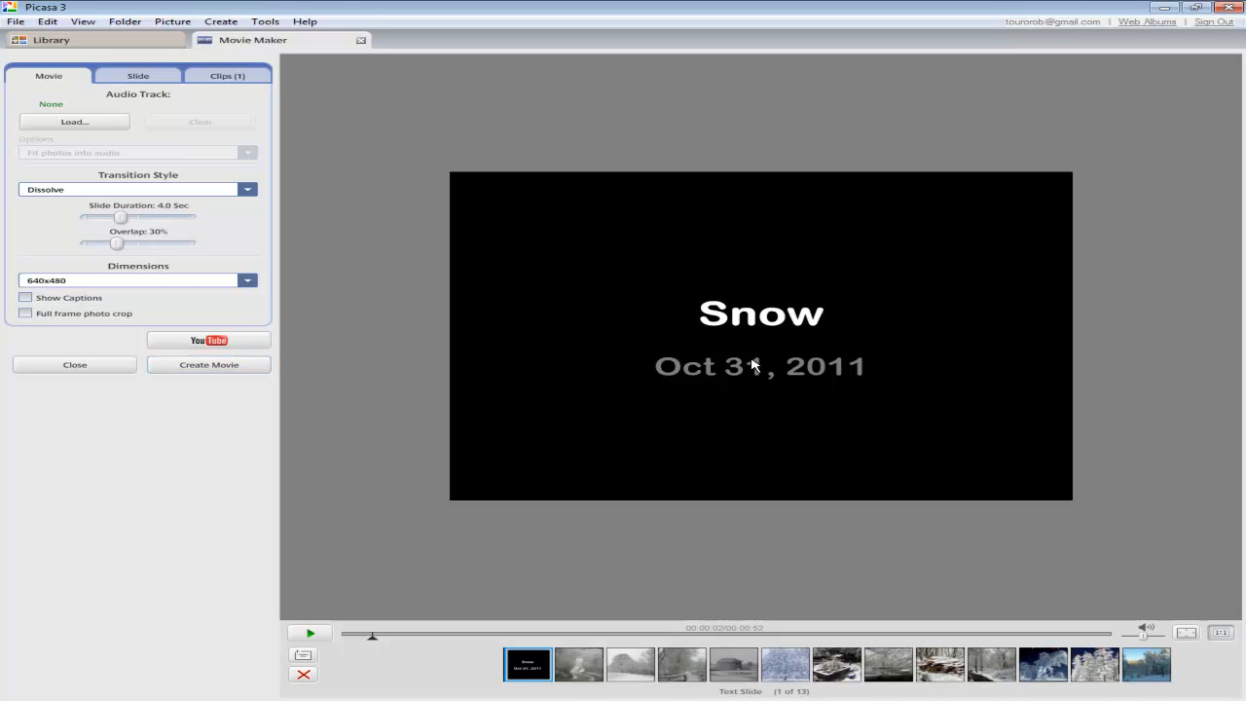
click(127, 86)
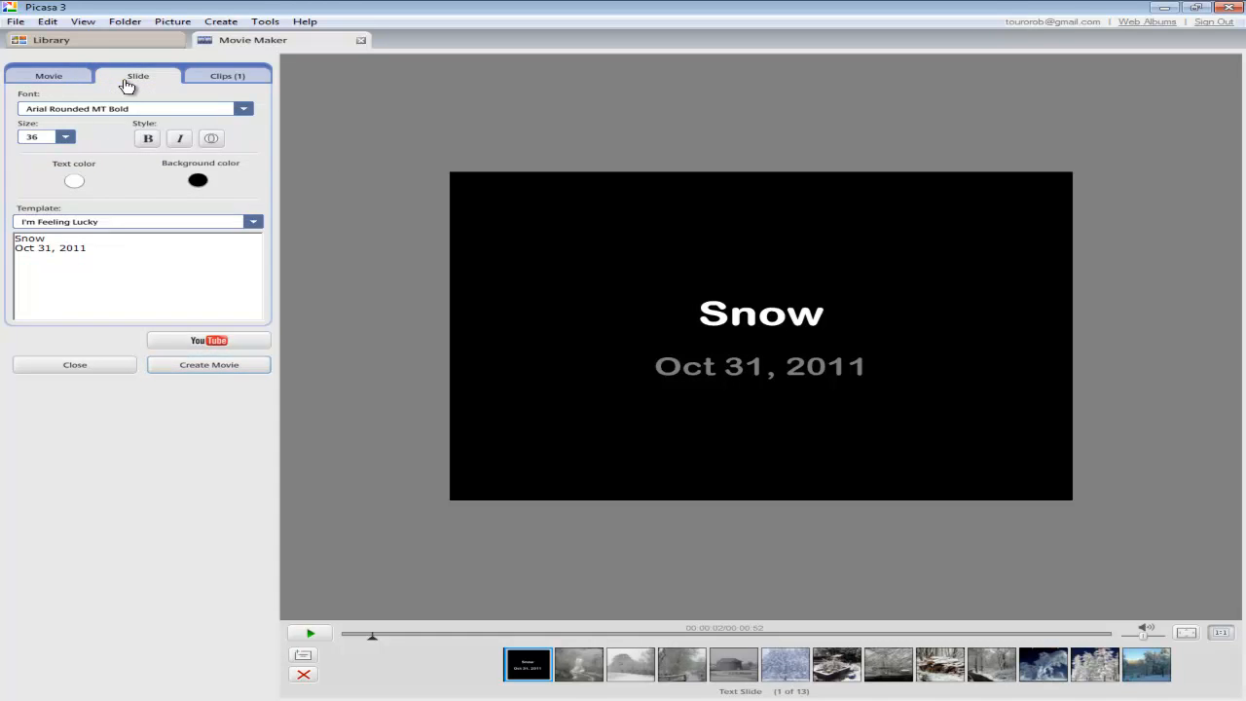
drag(46, 247, 11, 238)
key(BackSpace)
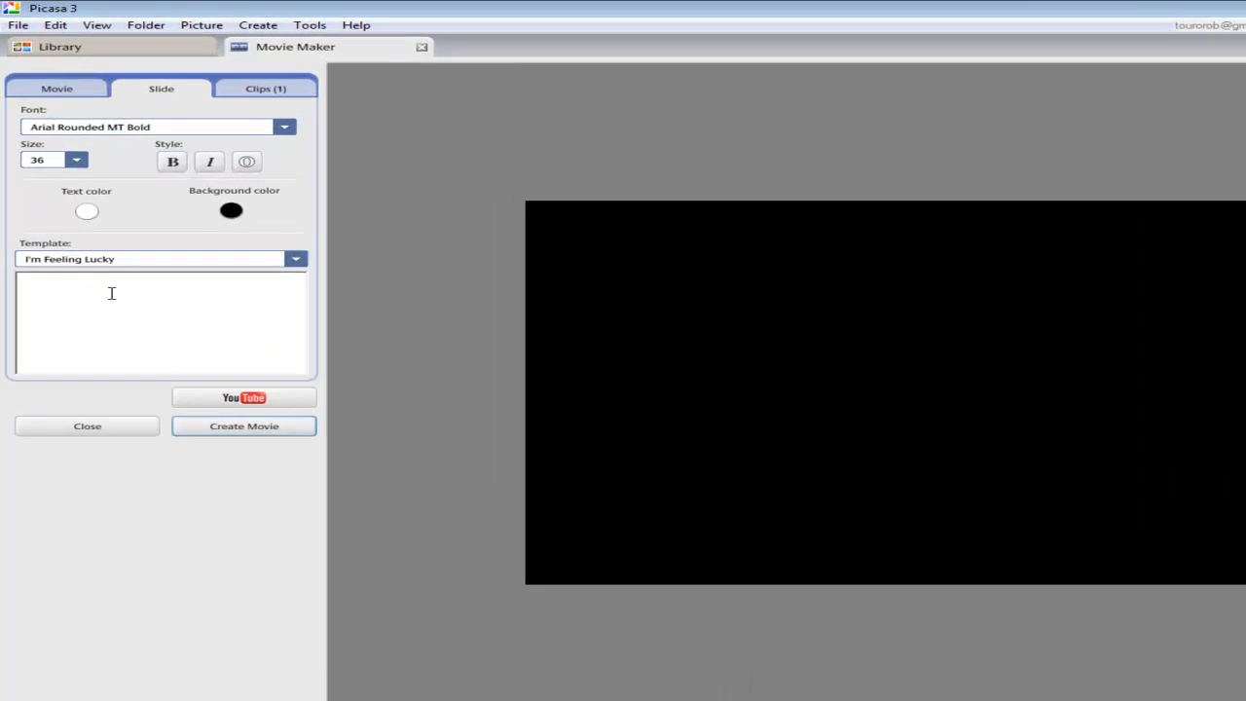
text(Christmas)
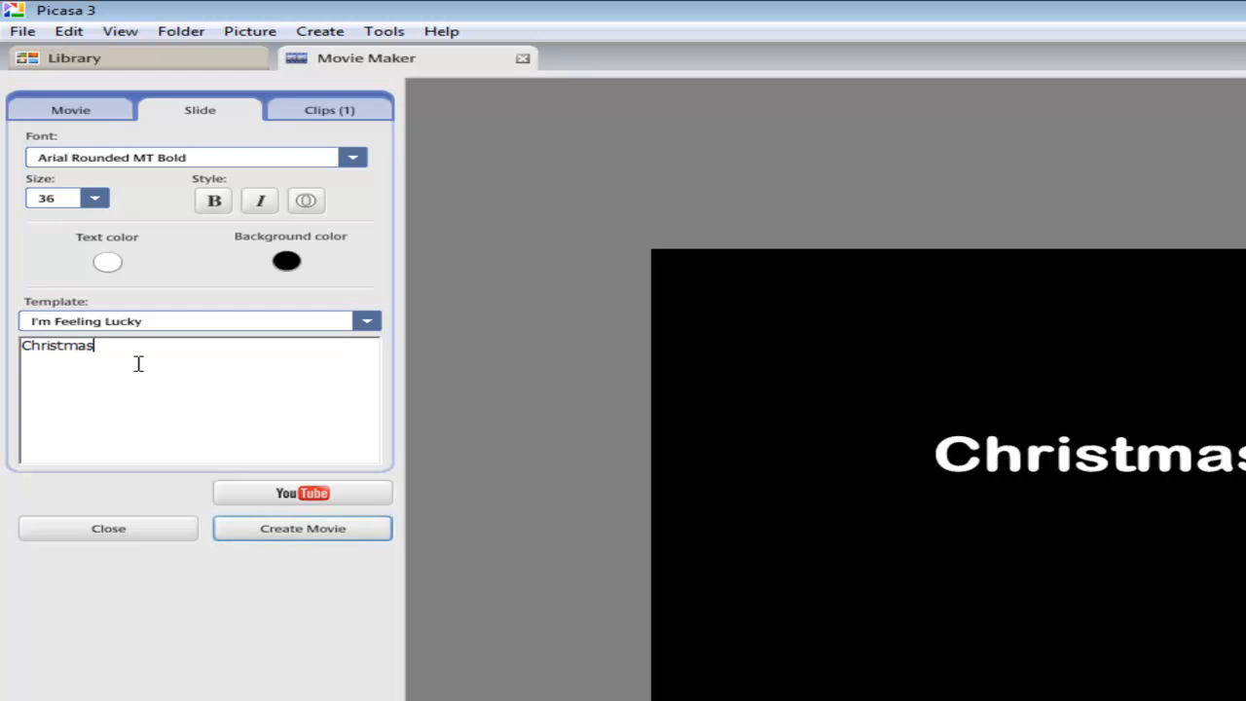
key(Return)
text(2012)
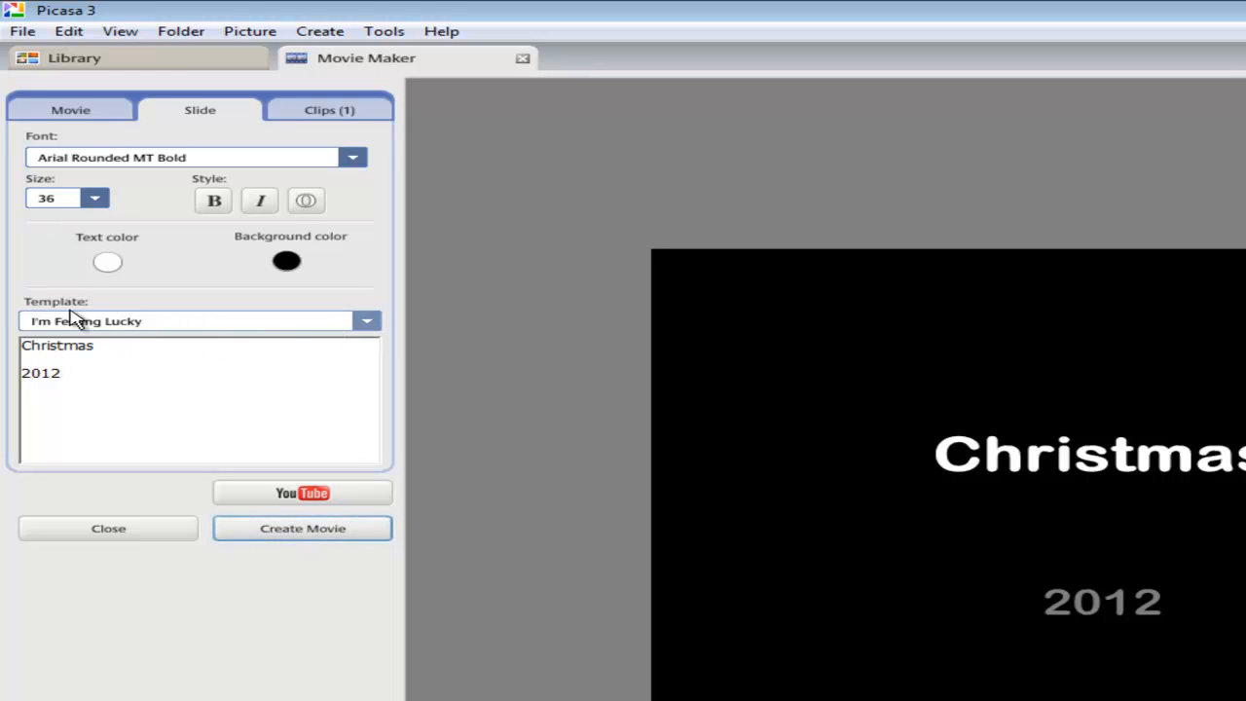
Try the Centered template on the title slide and return it to I'm Feeling Lucky
click(366, 327)
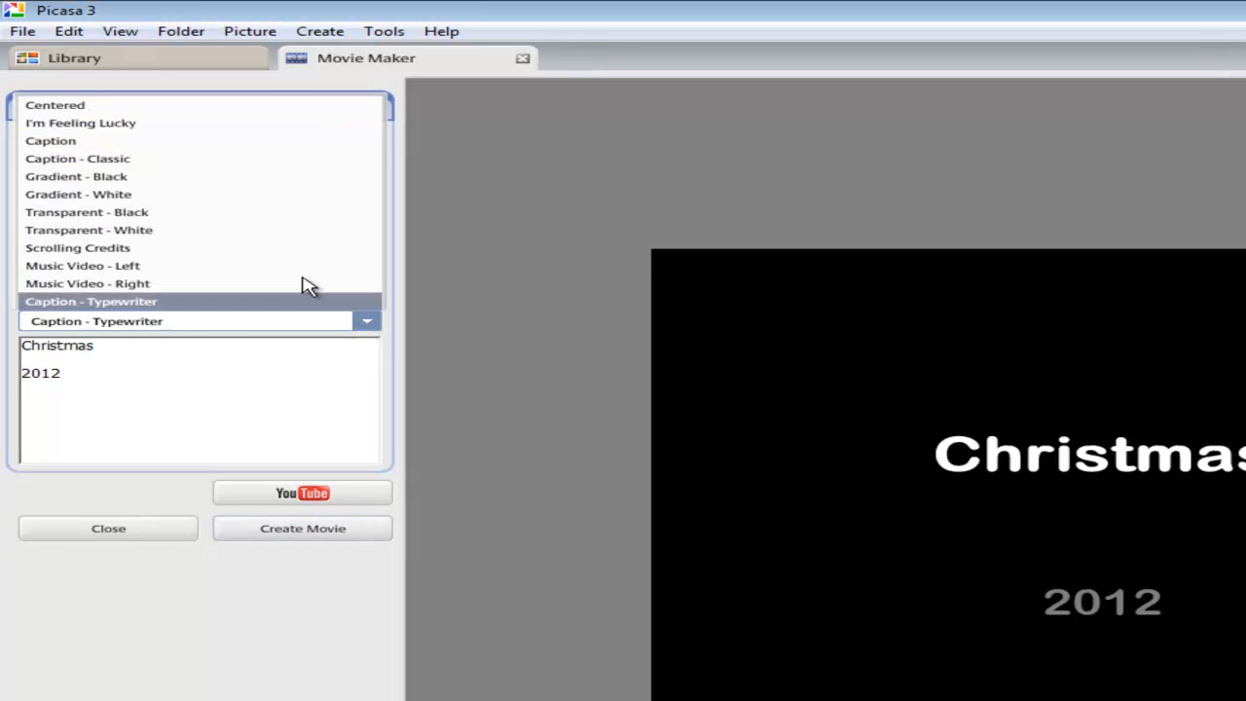
click(117, 106)
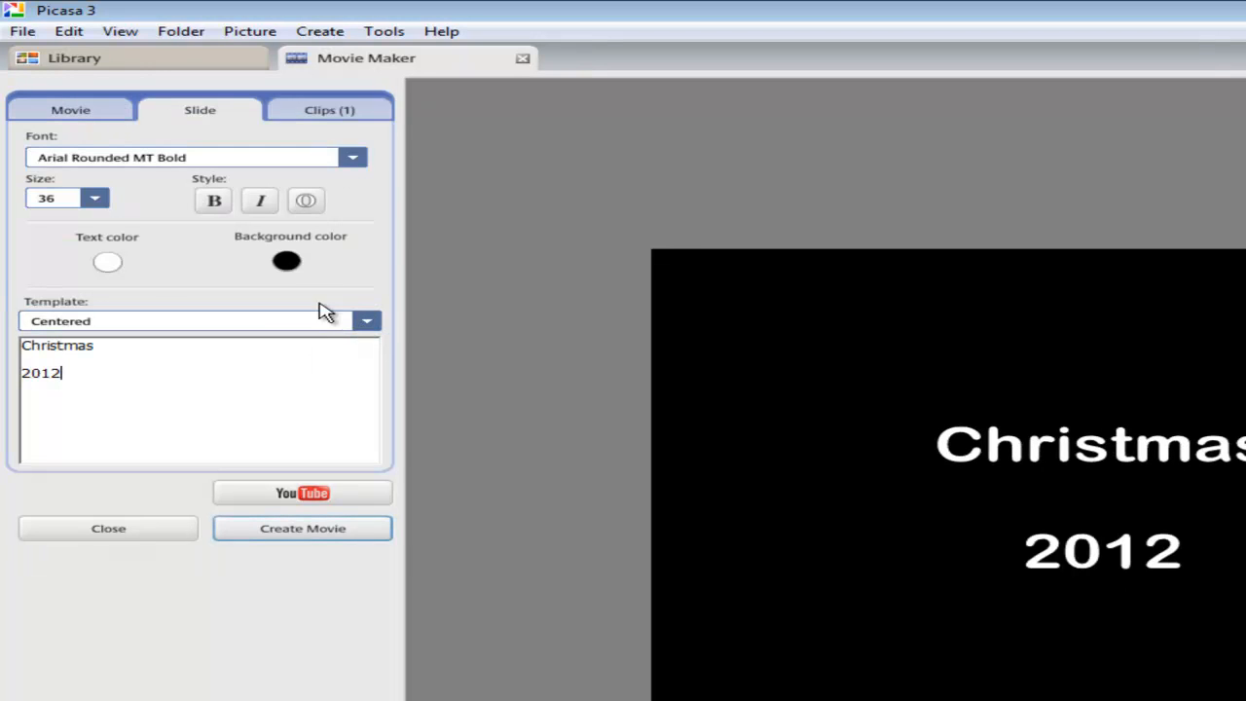
click(366, 321)
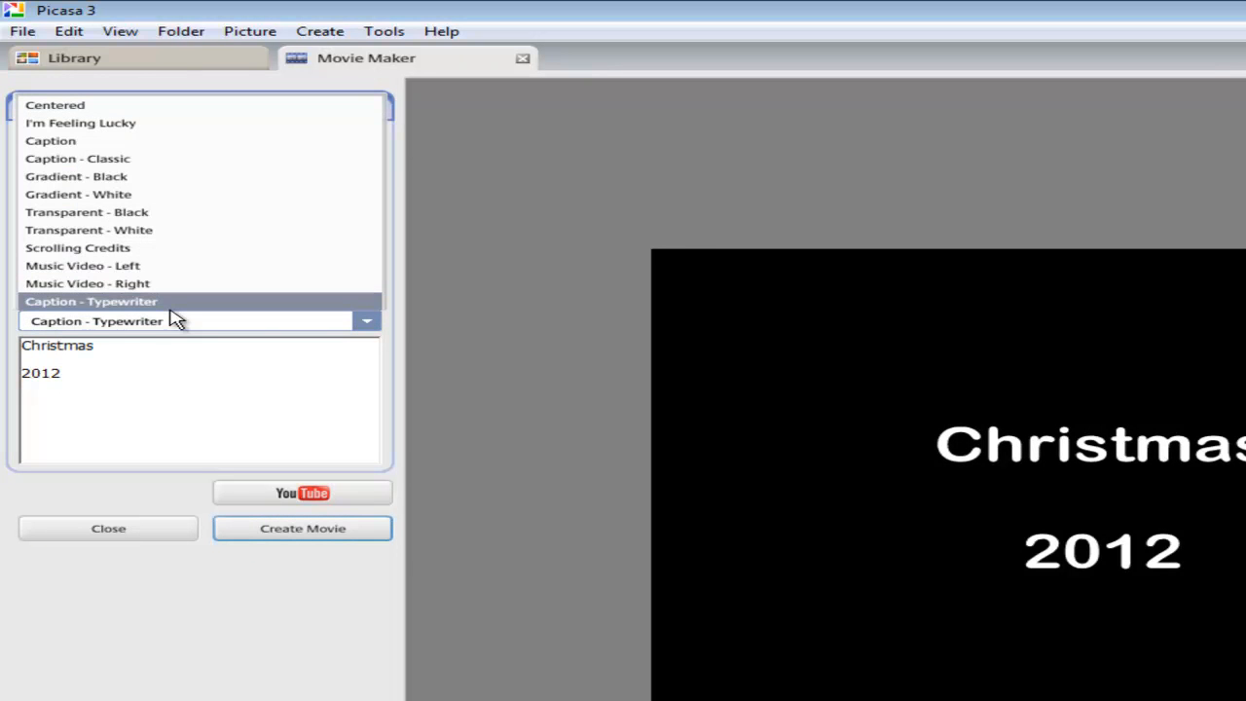
click(134, 136)
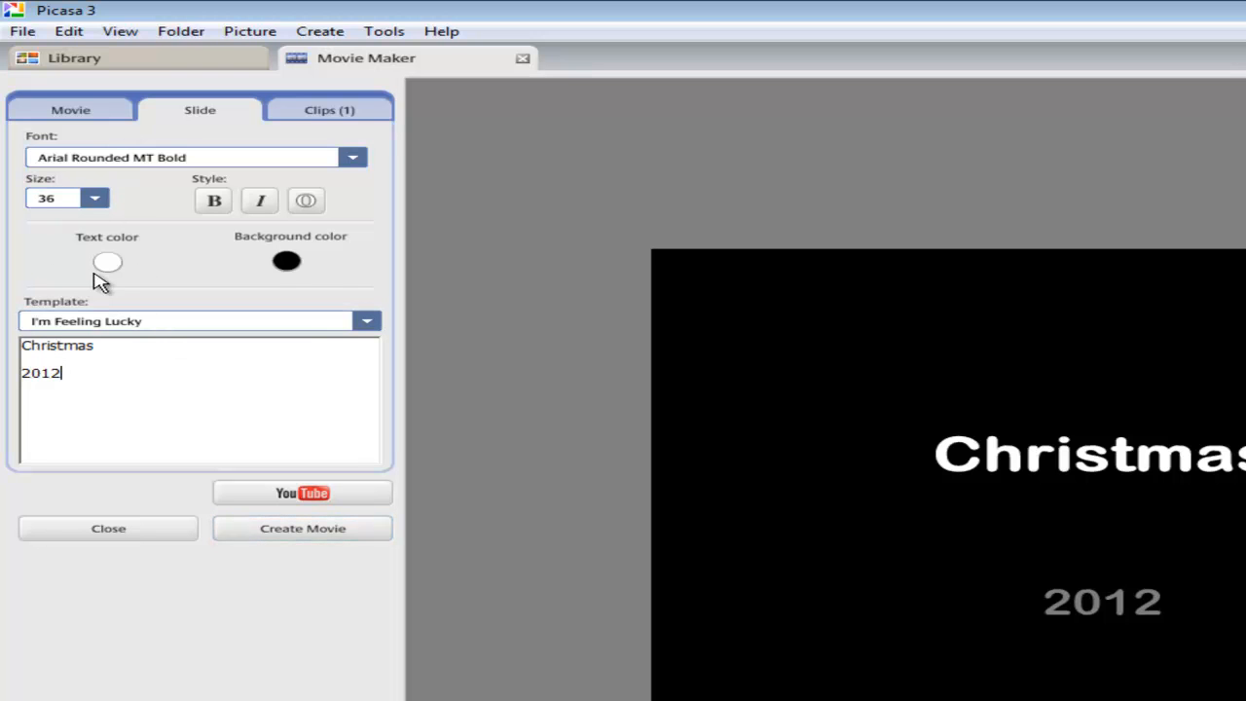
click(288, 259)
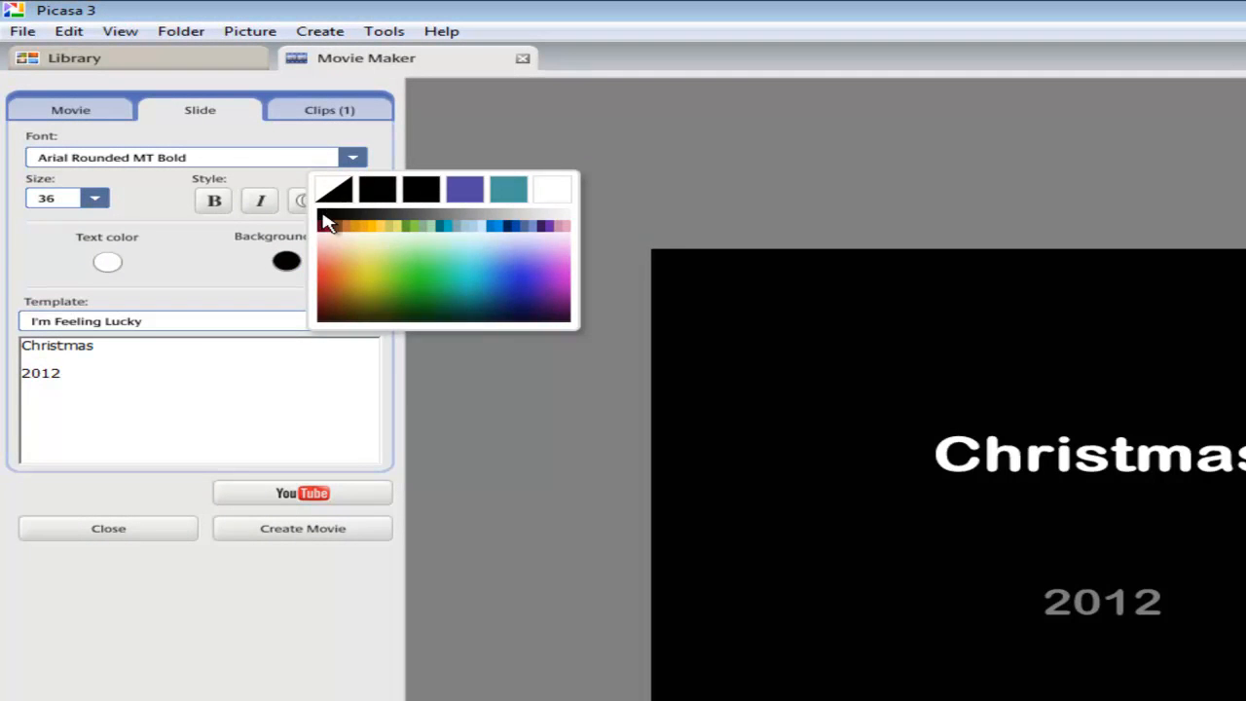
click(327, 222)
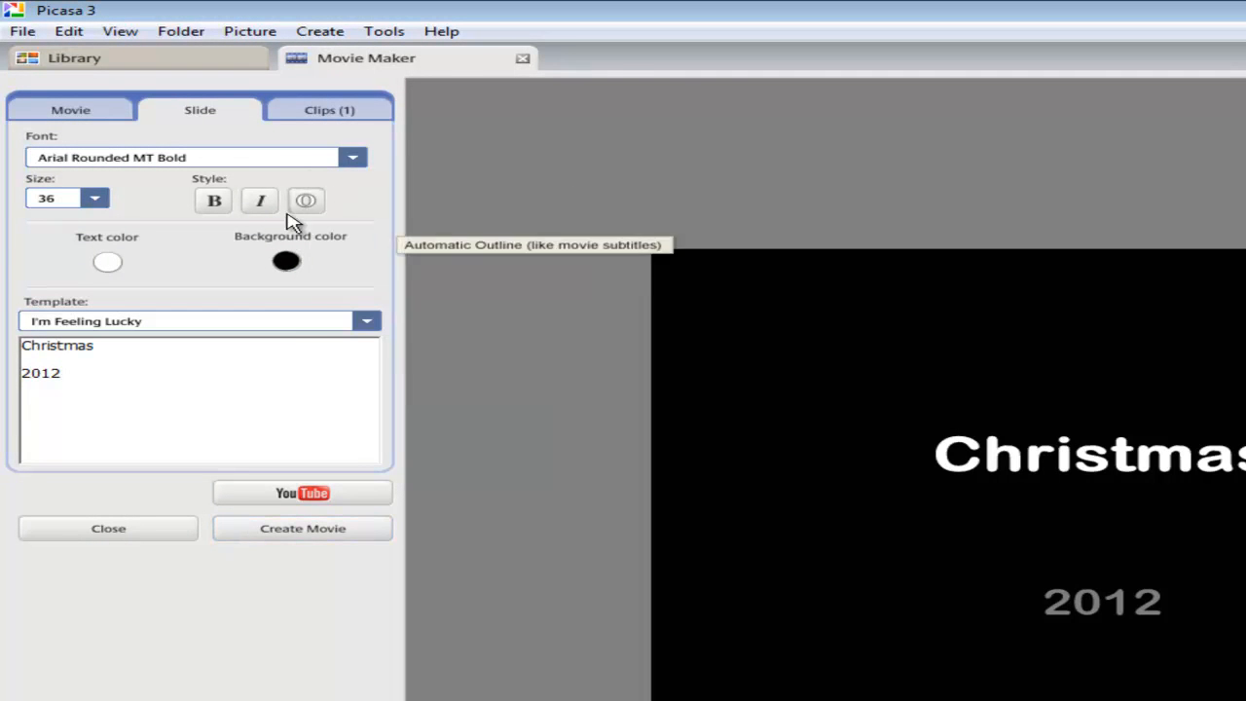
click(109, 261)
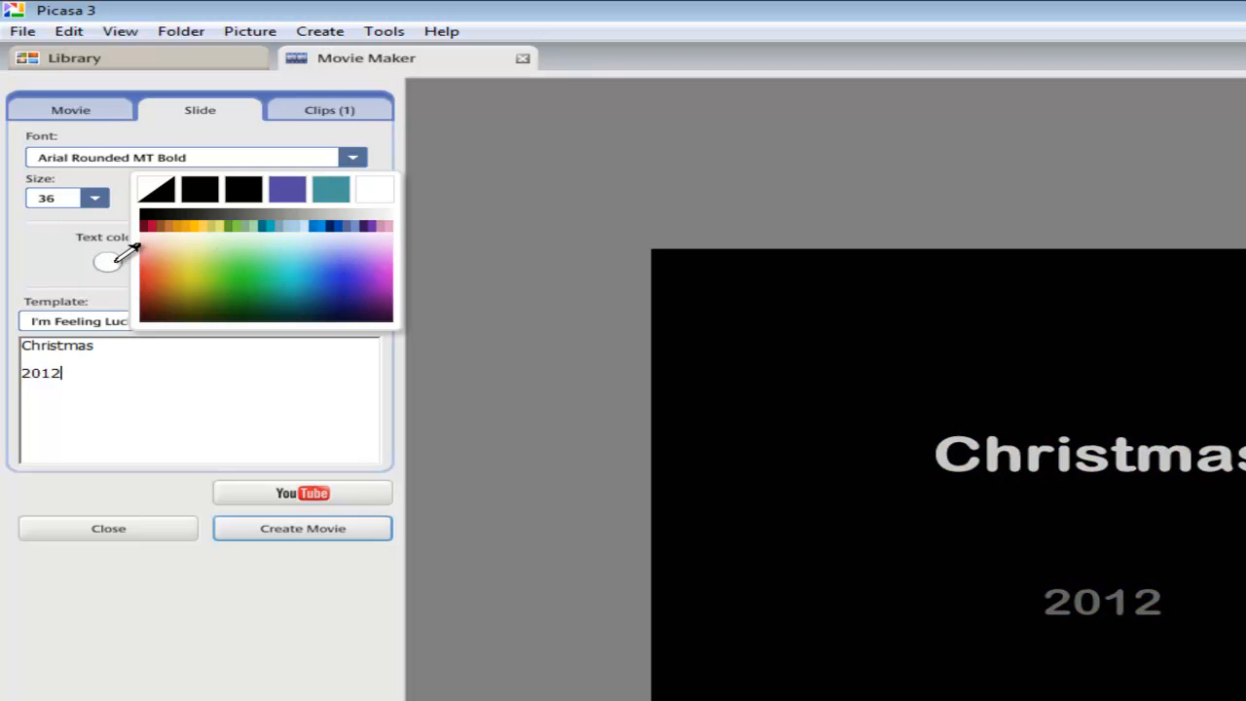
click(134, 247)
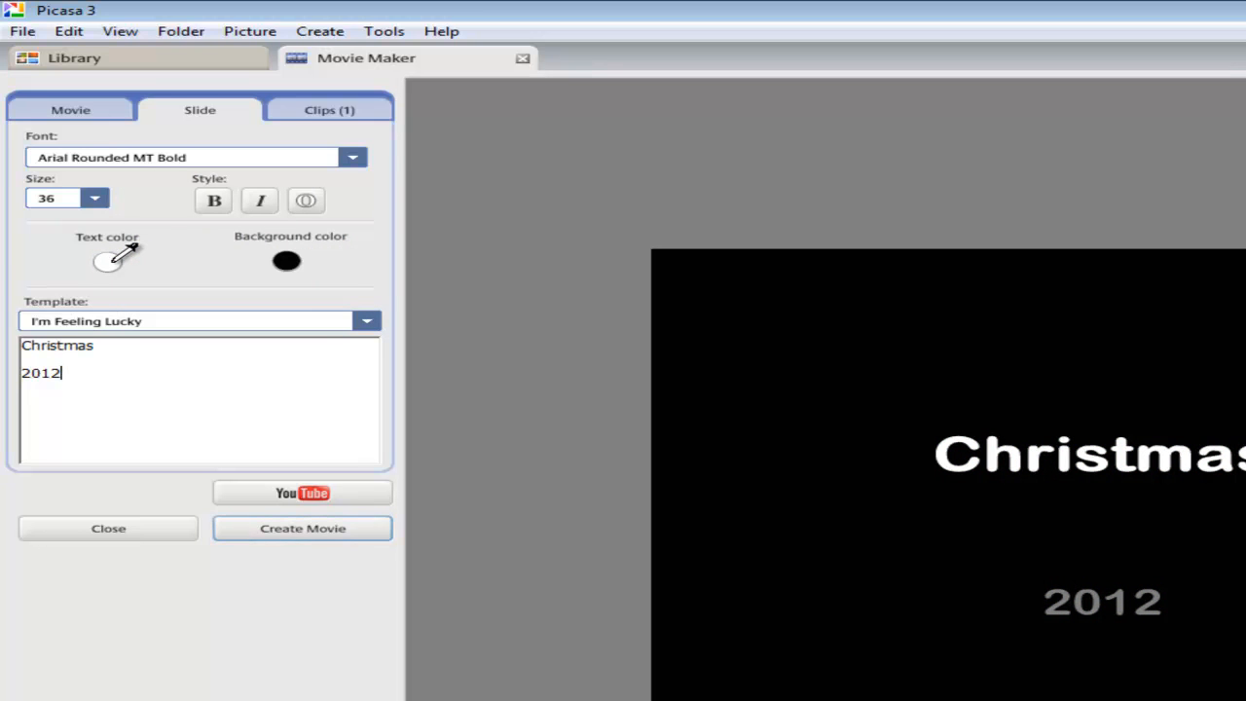
Try the bold, italic and automatic outline styles on the title text and turn them off again
click(218, 205)
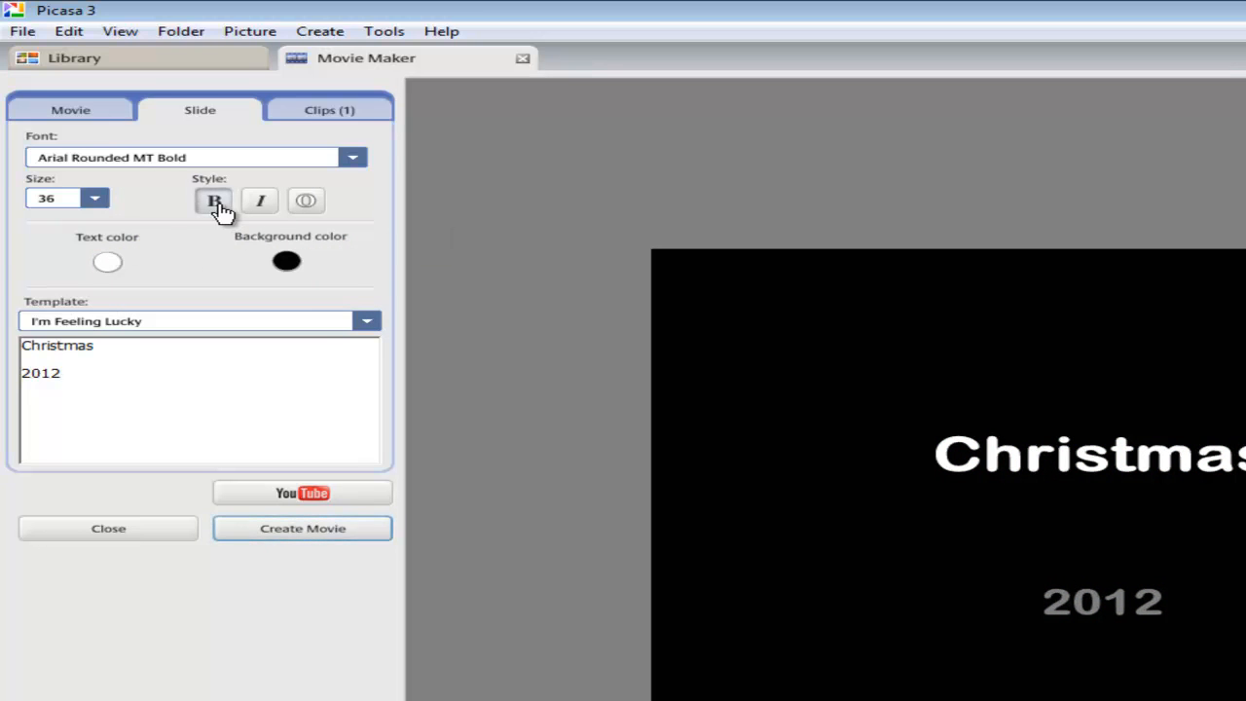
click(259, 202)
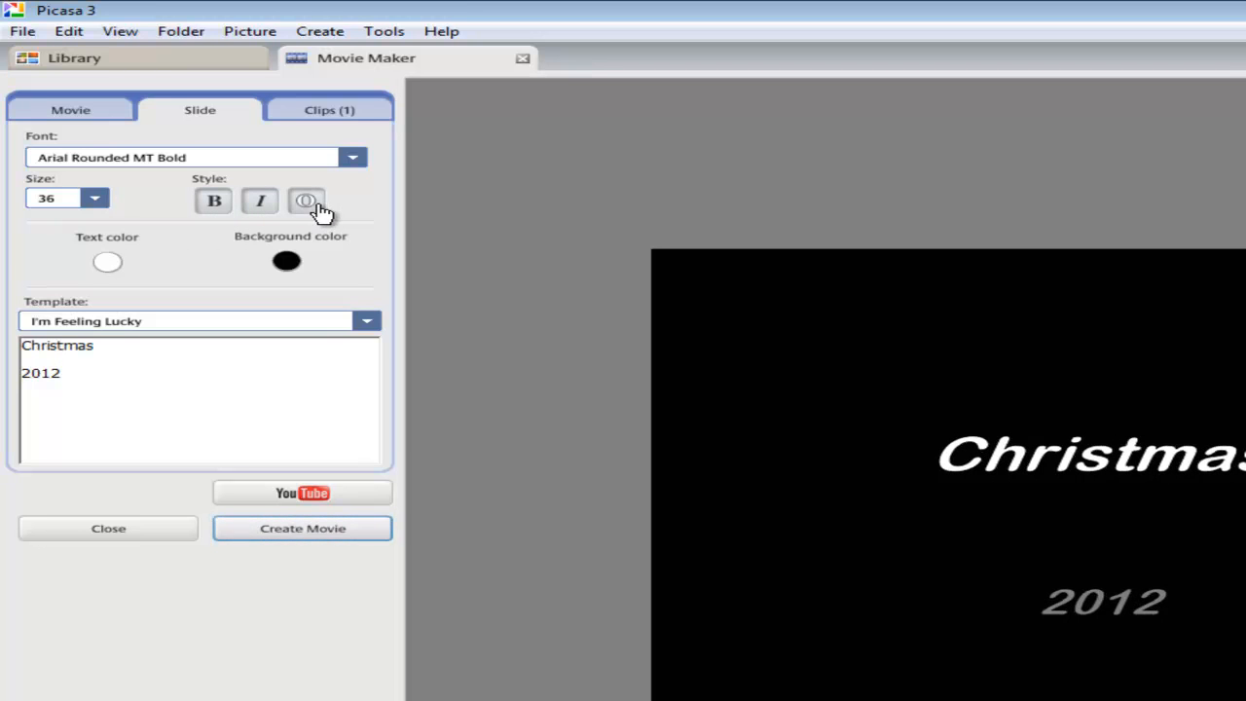
click(317, 216)
click(261, 202)
click(259, 203)
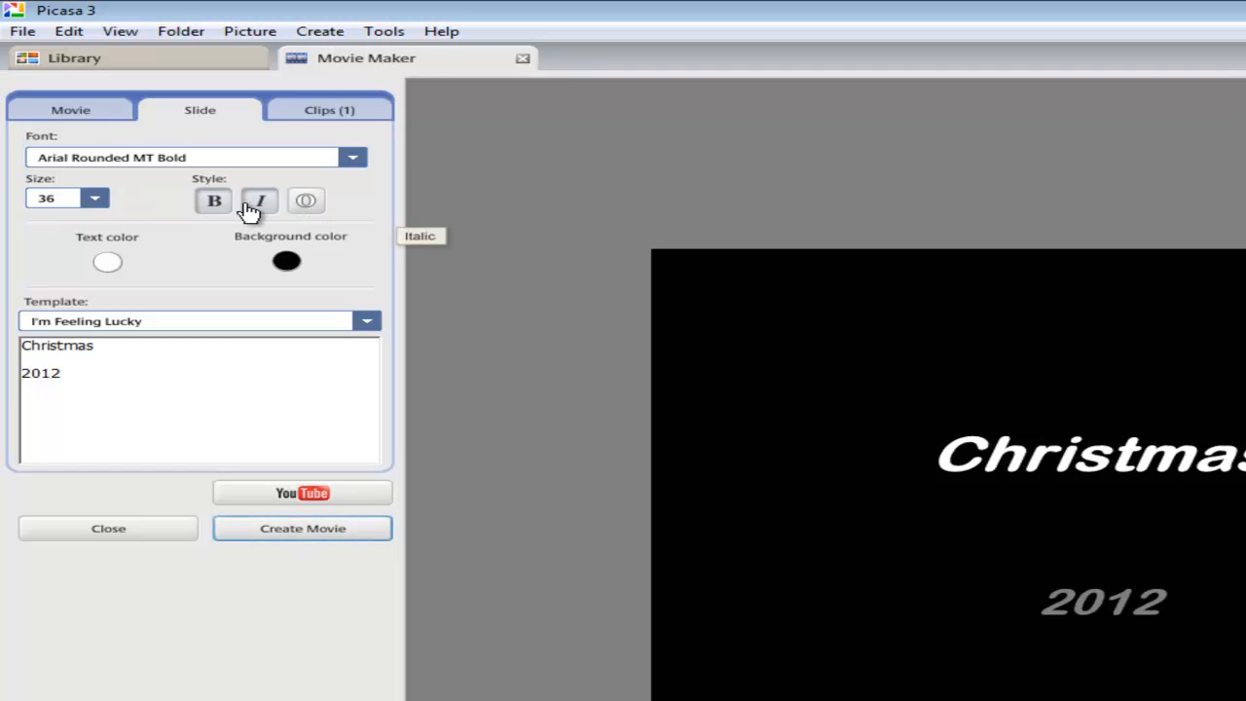
click(255, 204)
click(210, 206)
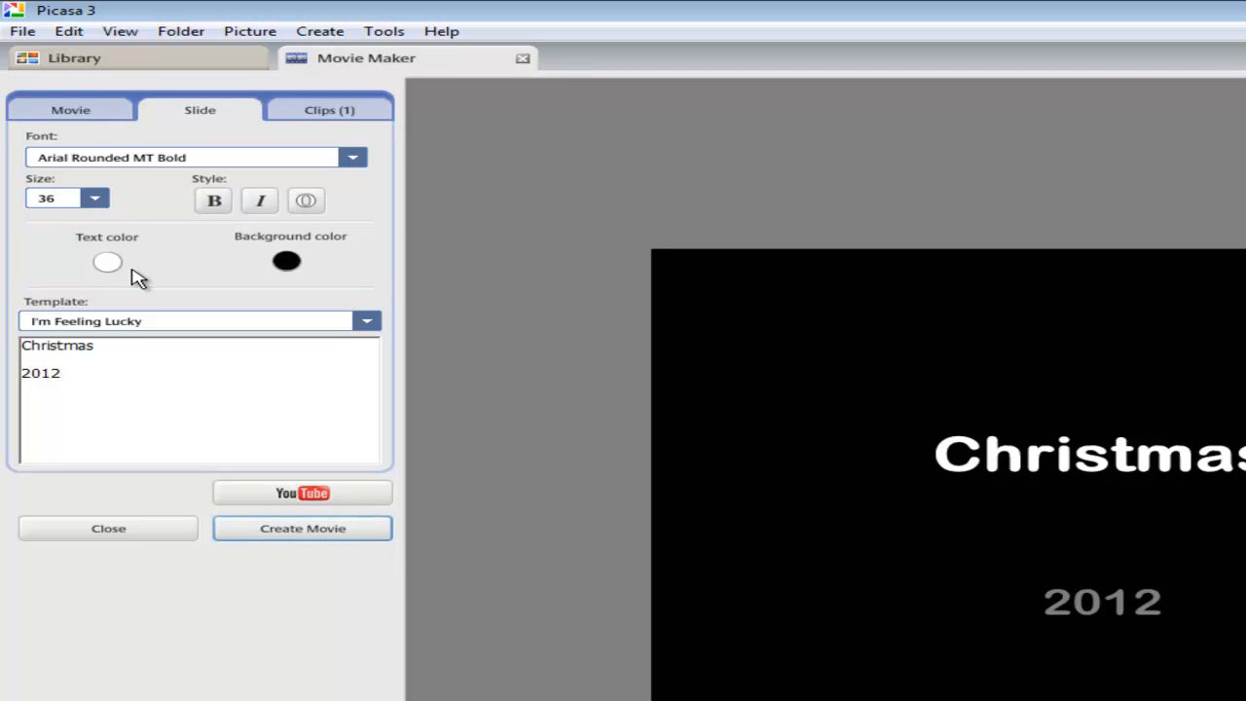
Set the title slide's text to size 22 in the Arial font
click(94, 199)
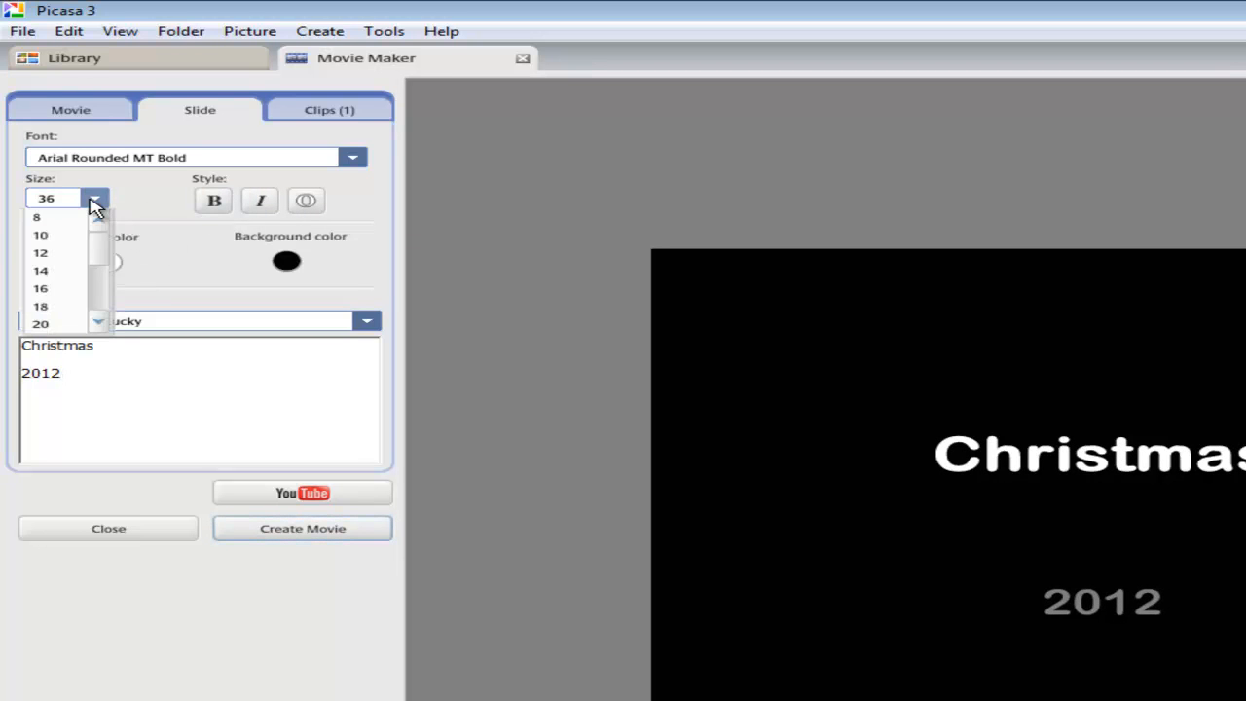
drag(98, 237, 107, 264)
click(83, 256)
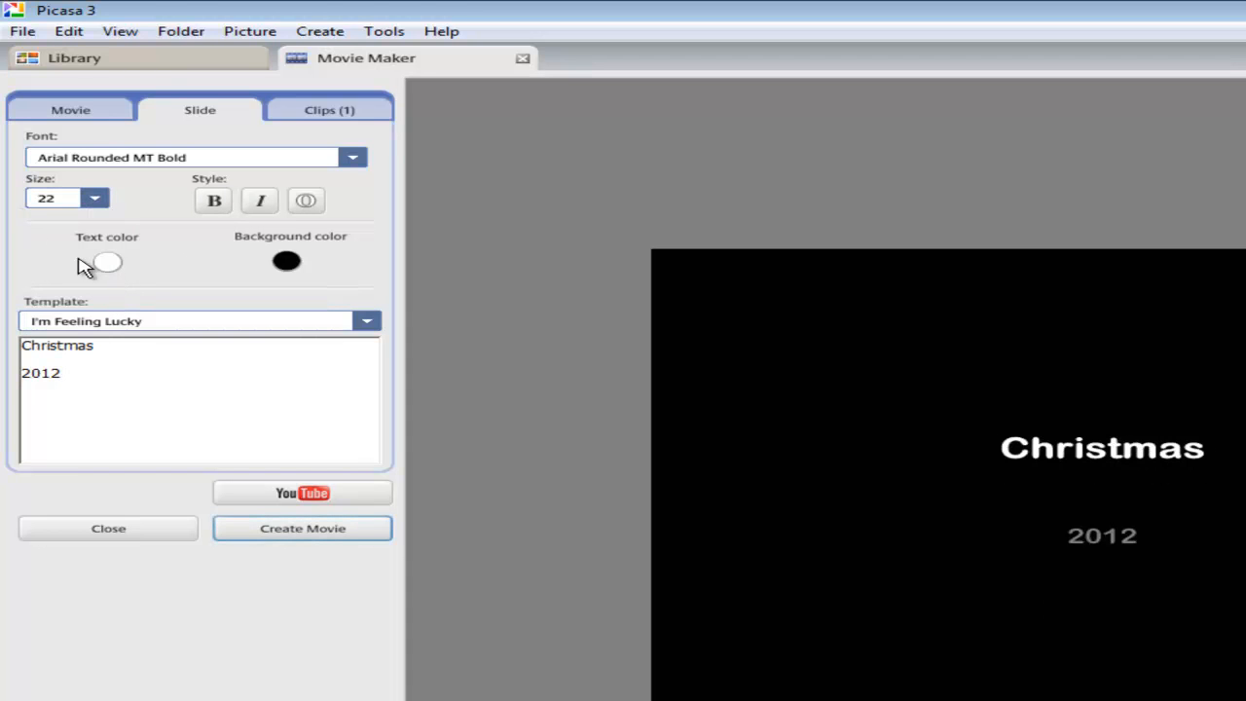
click(355, 161)
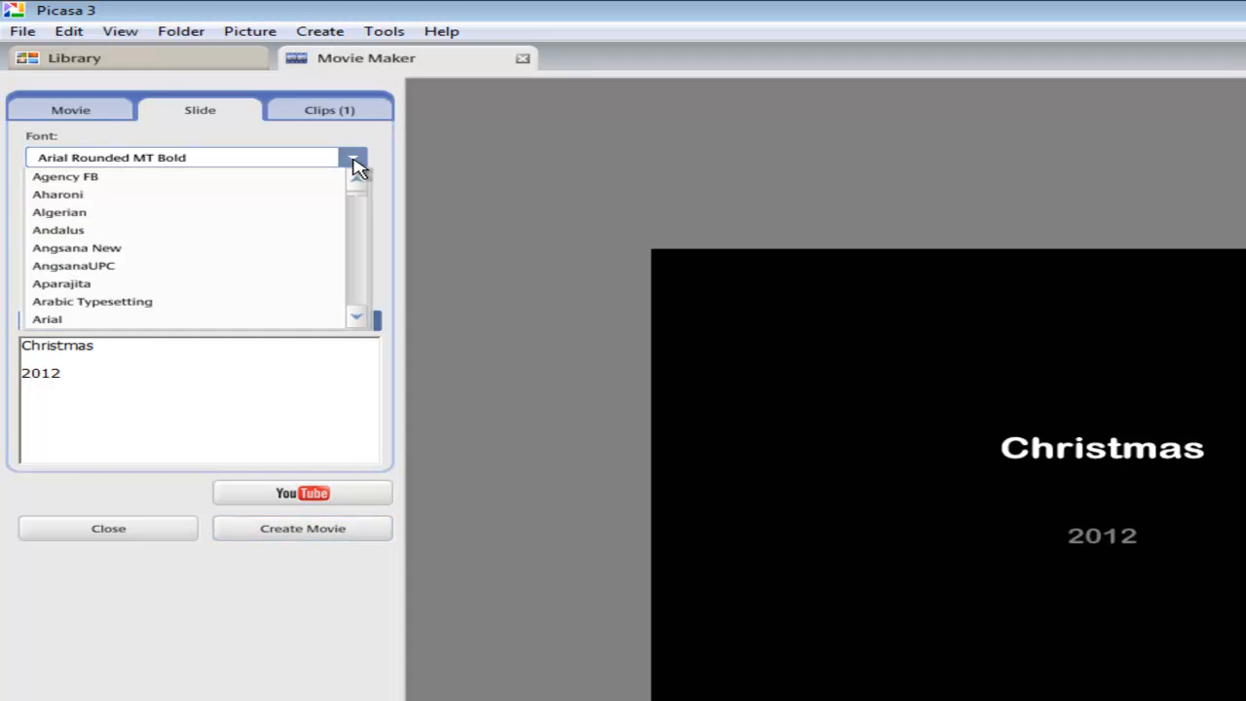
click(233, 321)
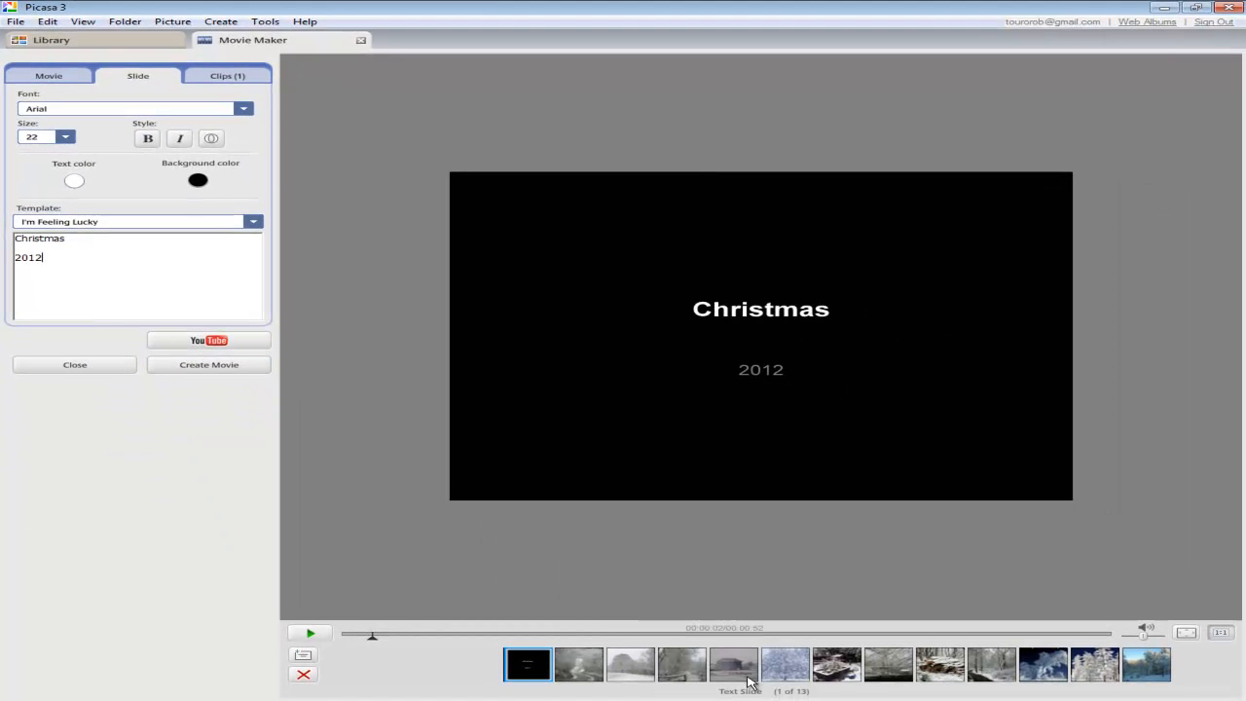
Reorder the slides so the snowy log pile photo follows the title slide and the snowy building photo comes third
click(732, 671)
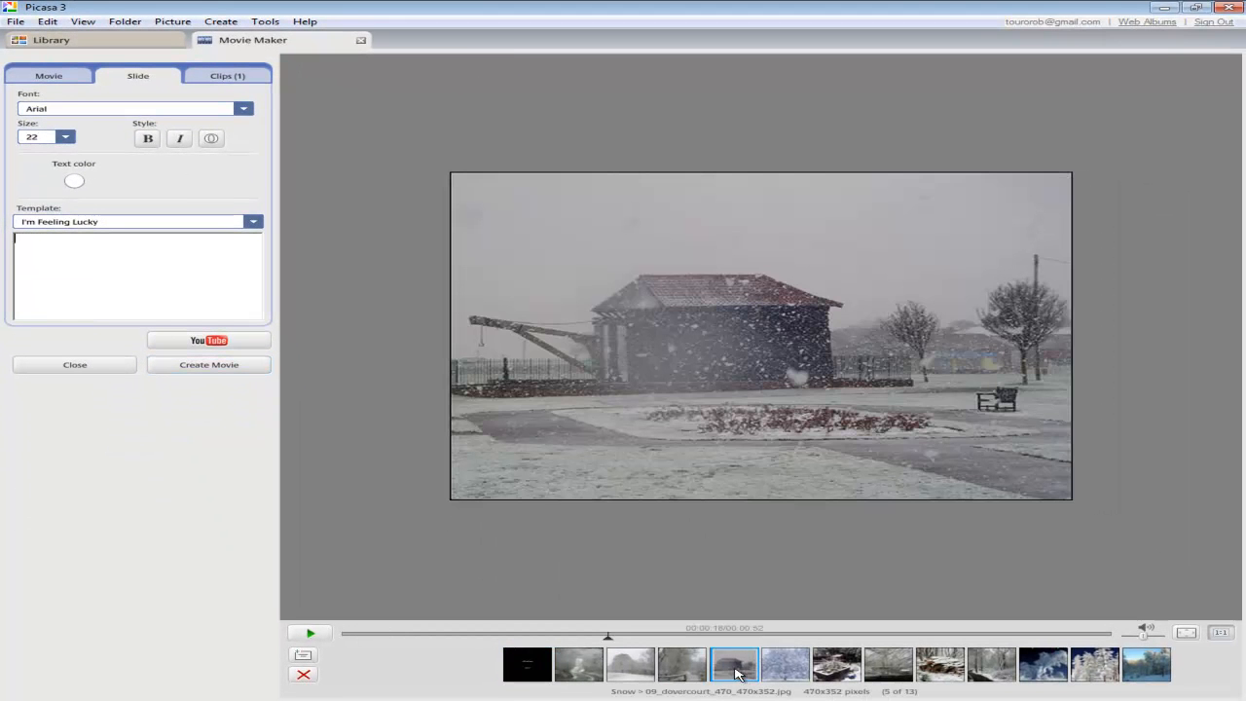
click(843, 671)
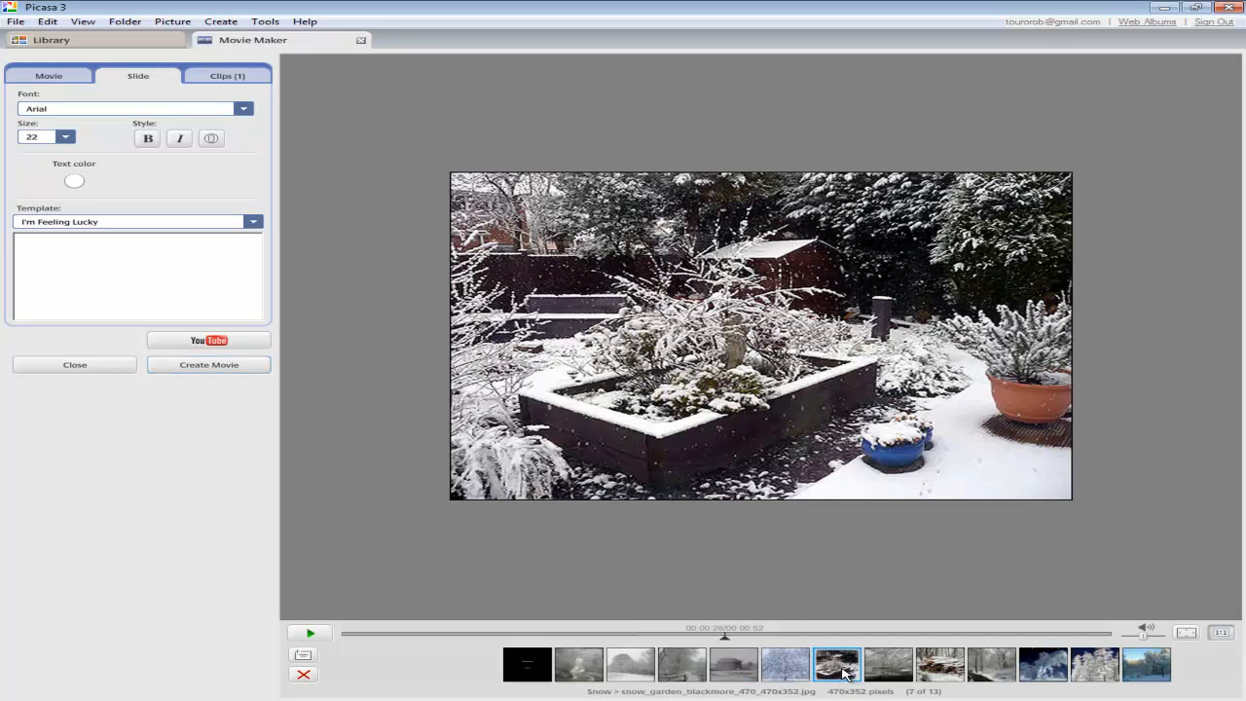
click(947, 670)
drag(946, 670, 576, 670)
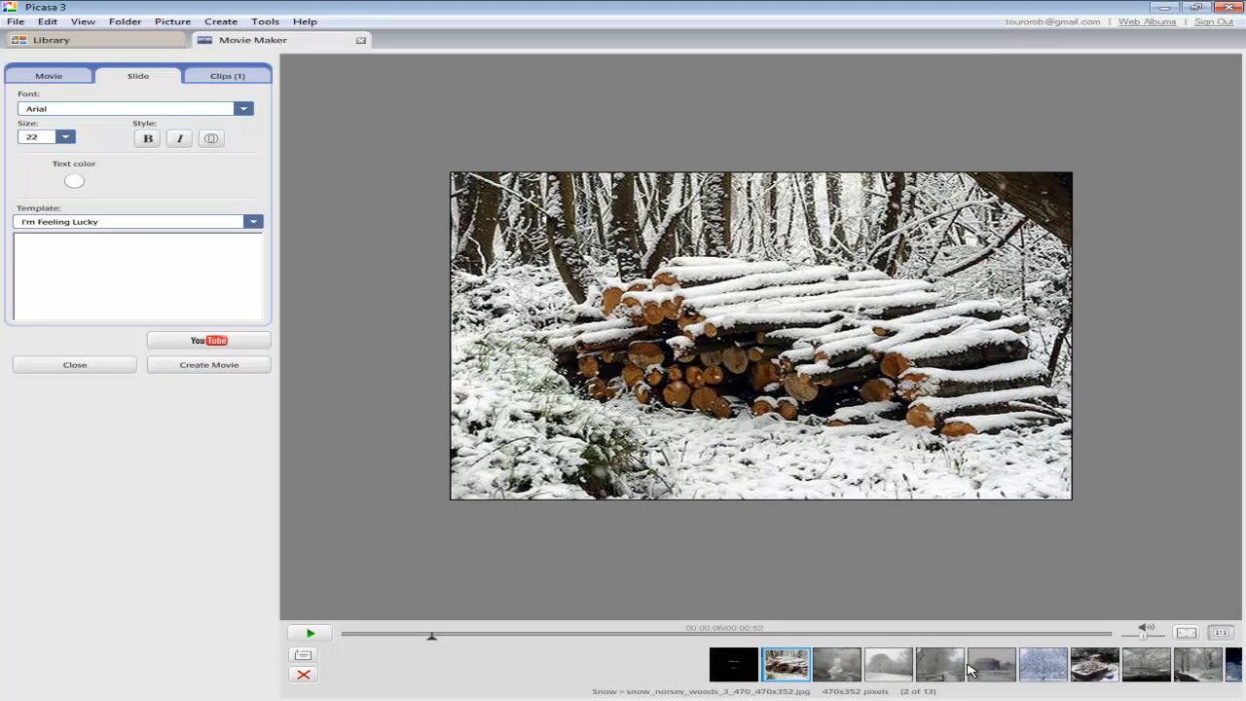
drag(995, 670, 820, 691)
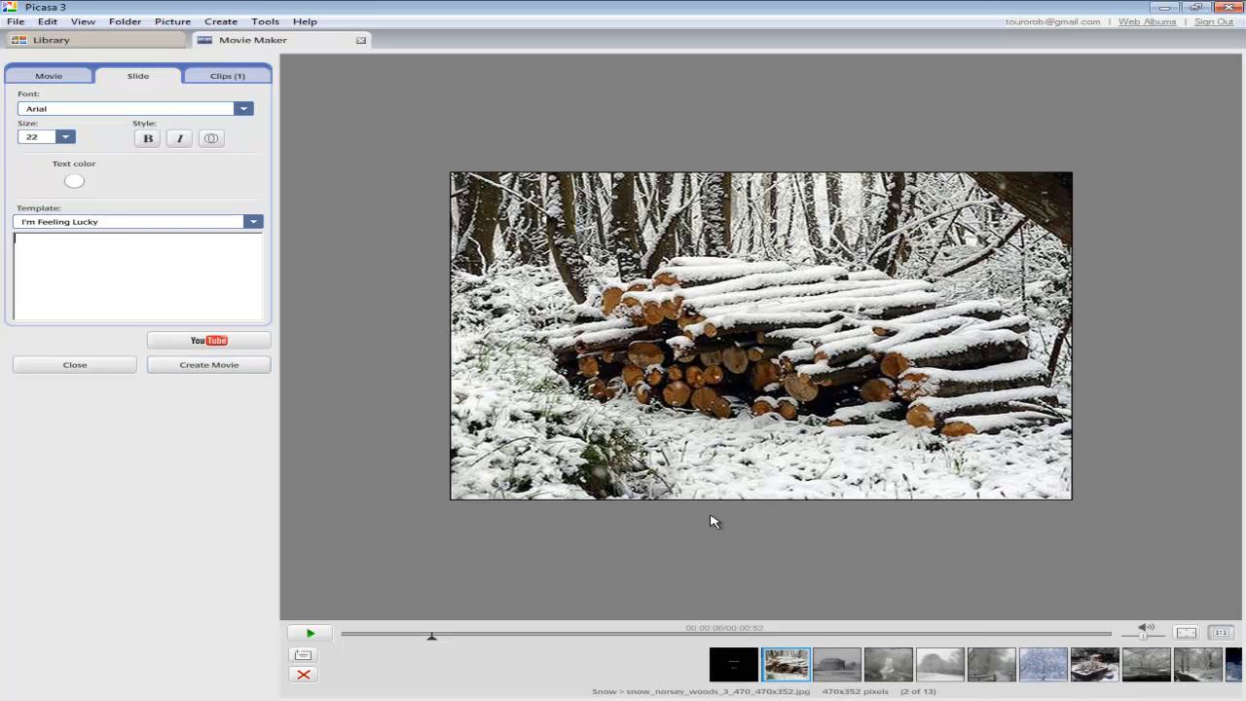
Try the Wipe transition style, return the movie to Dissolve, and adjust the slide duration to 4.0 seconds
click(46, 78)
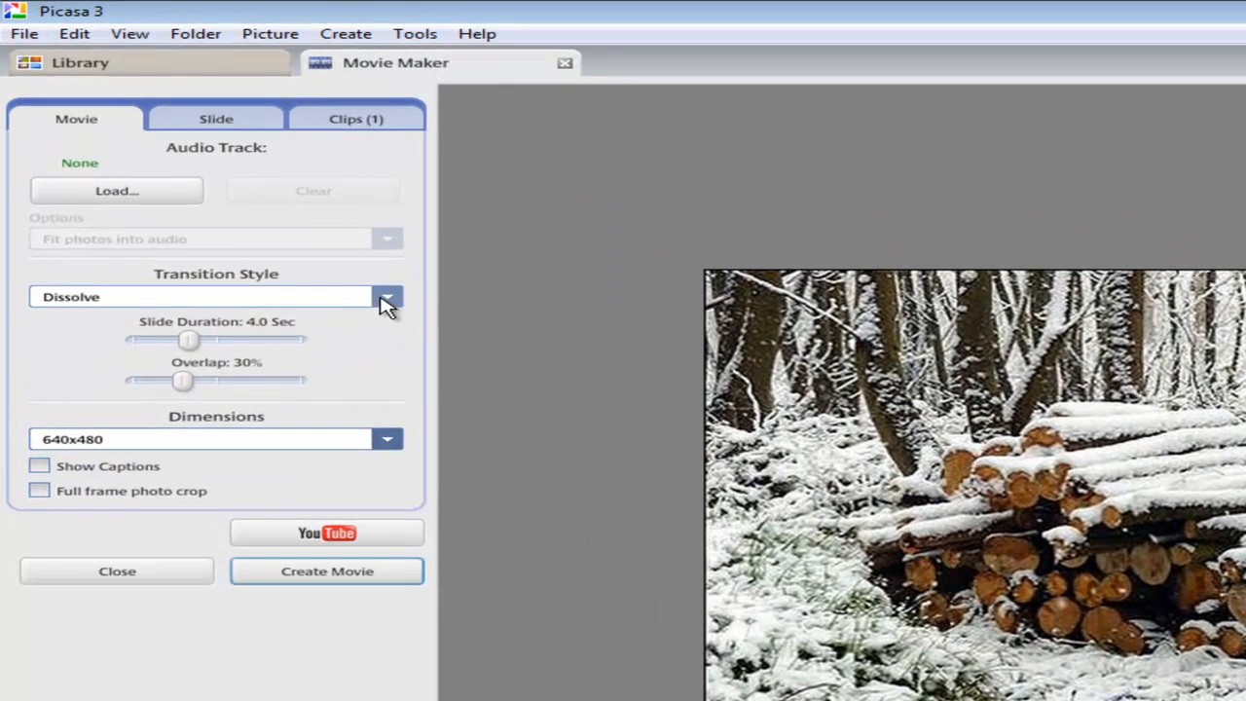
click(387, 301)
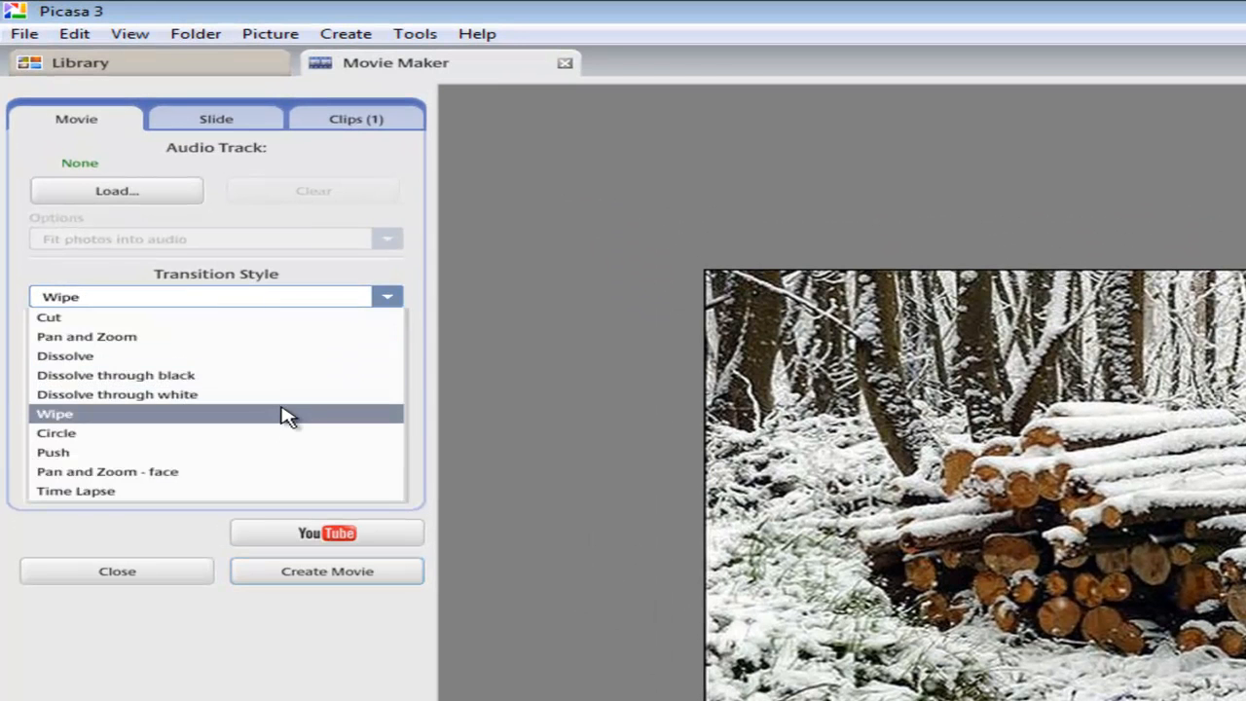
click(283, 414)
click(393, 299)
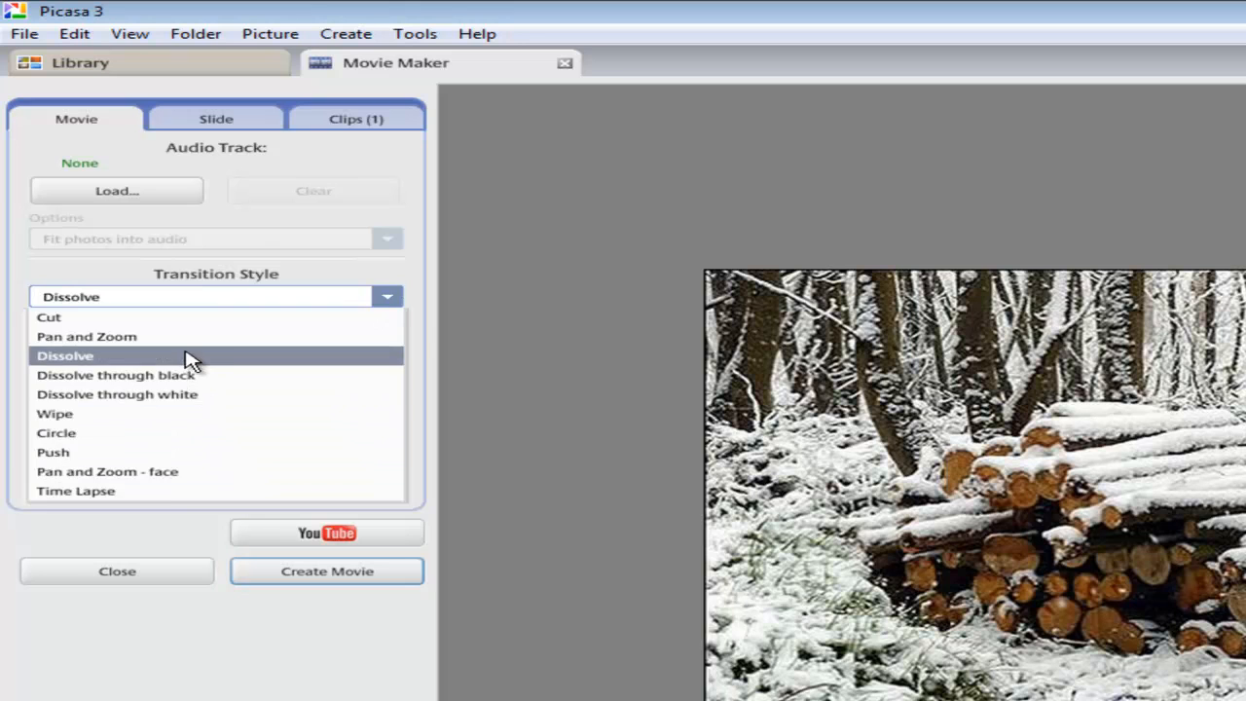
click(191, 358)
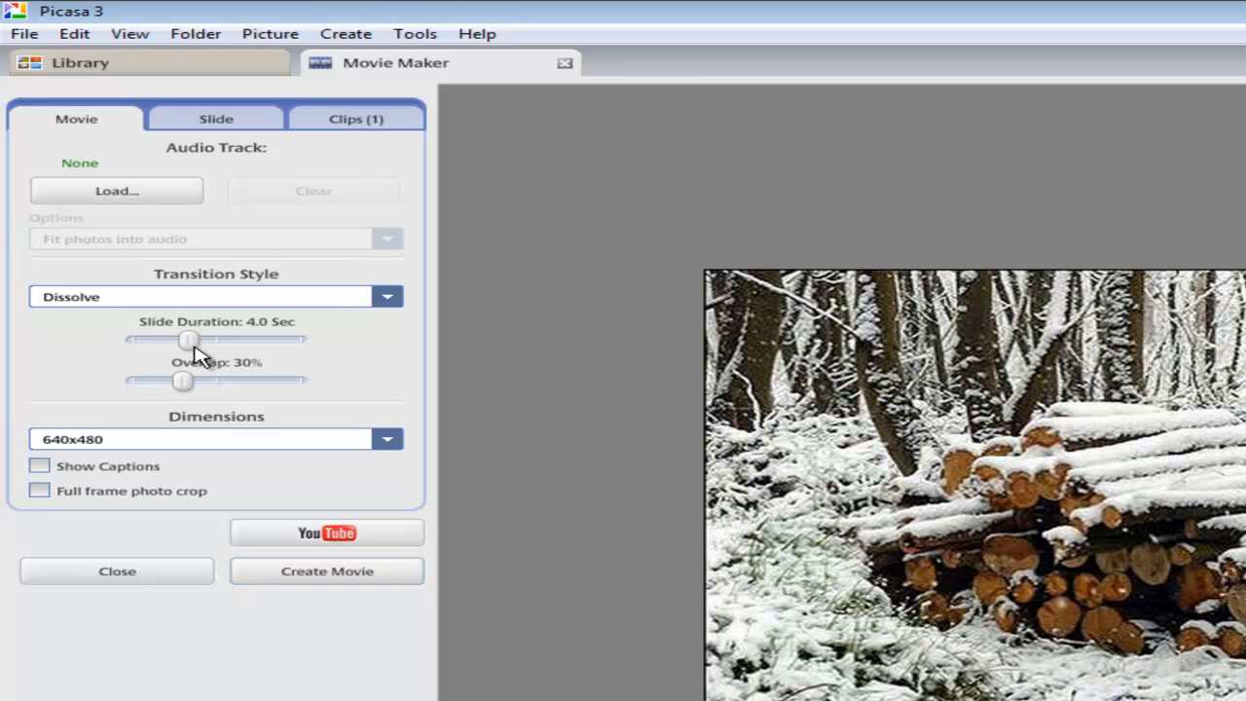
mouse_move(194, 348)
mouse_down()
mouse_move(318, 348)
mouse_move(159, 357)
mouse_move(190, 359)
mouse_up()
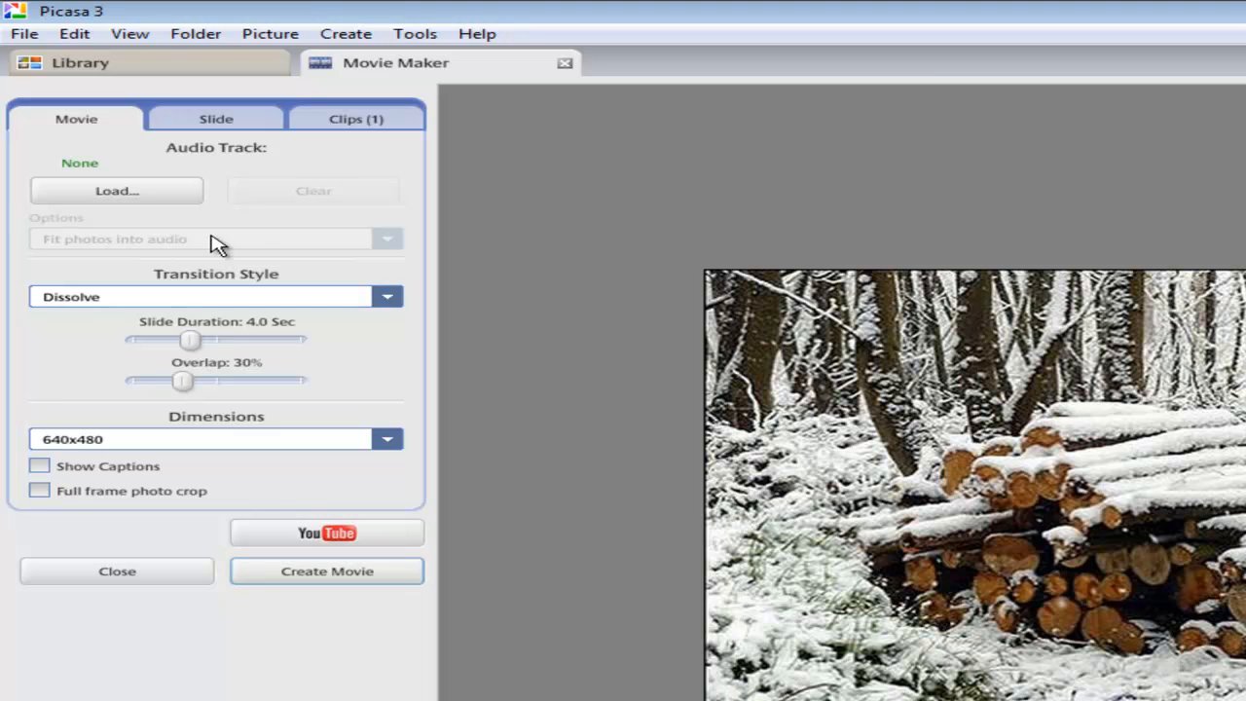
Load IllBeHome.mp3 from the desktop's Picasa Music folder as the movie's audio track and preview the movie
click(117, 195)
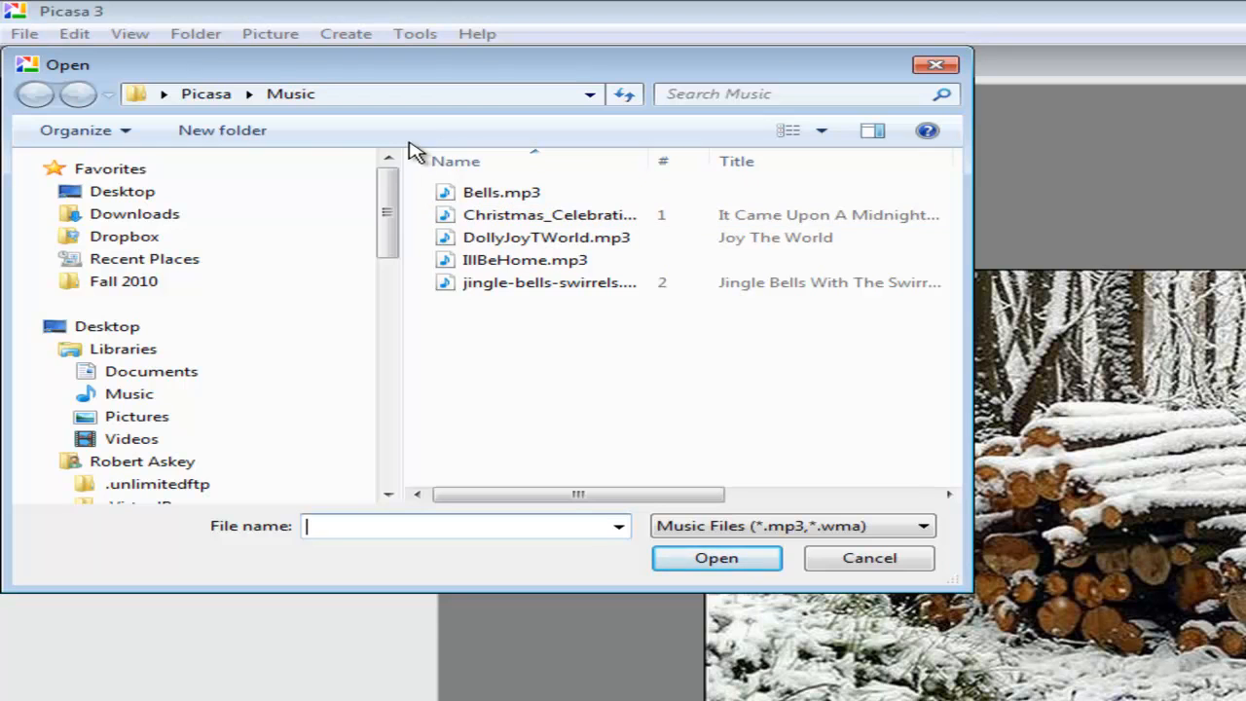
click(164, 94)
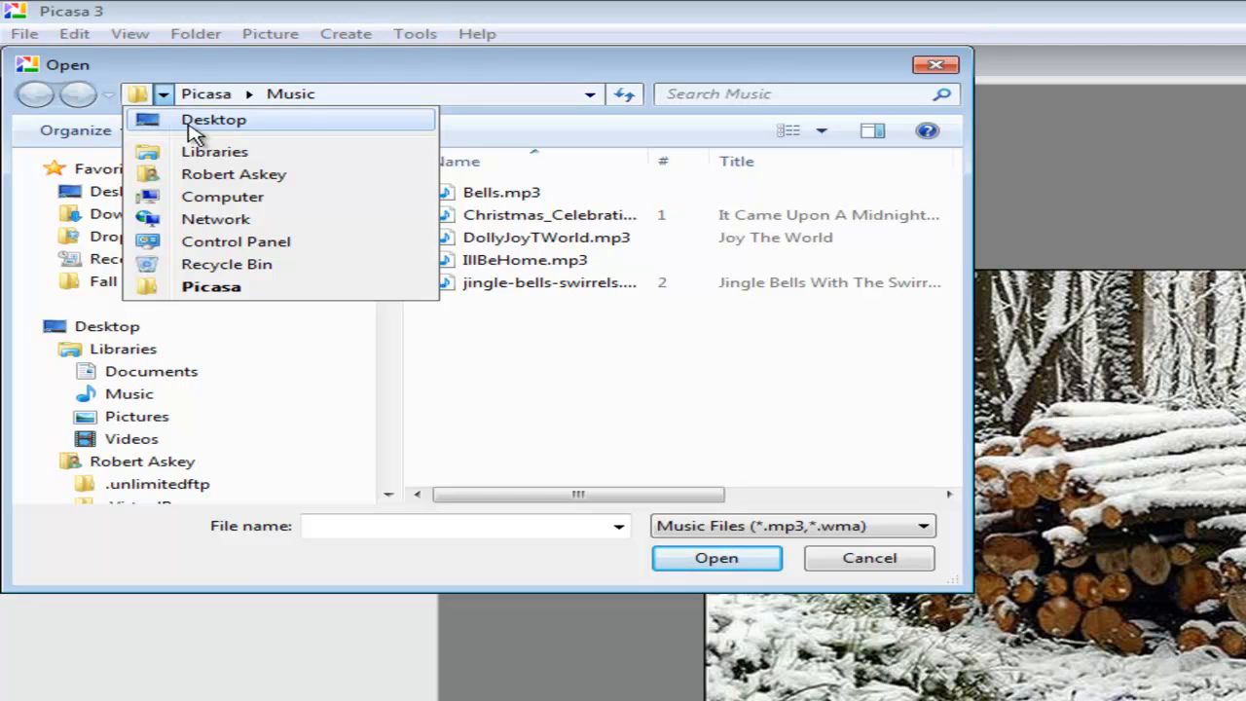
click(190, 125)
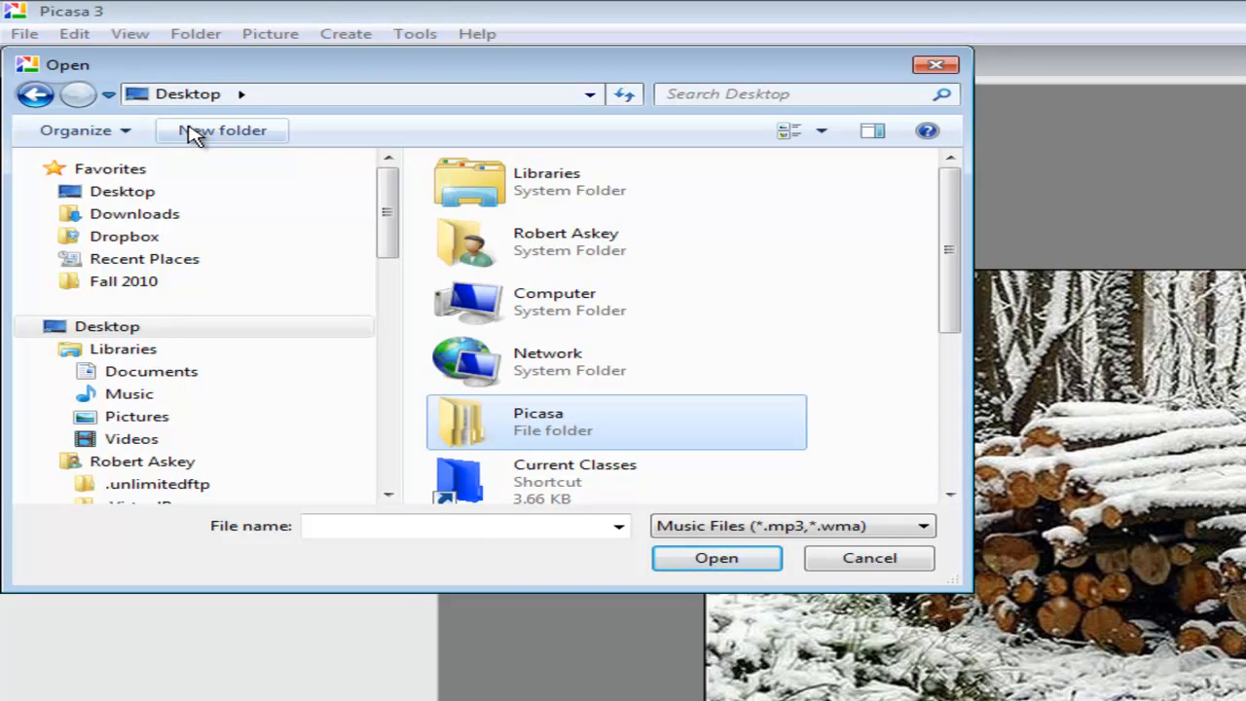
double_click(489, 436)
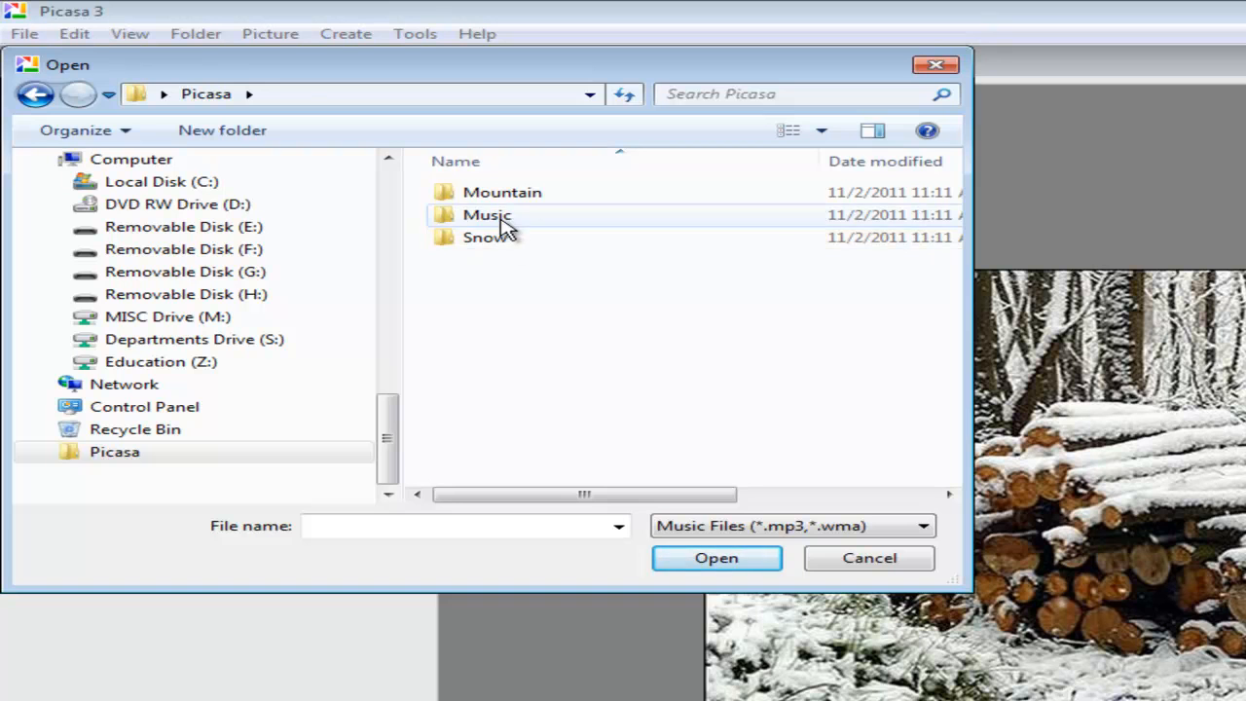
double_click(499, 220)
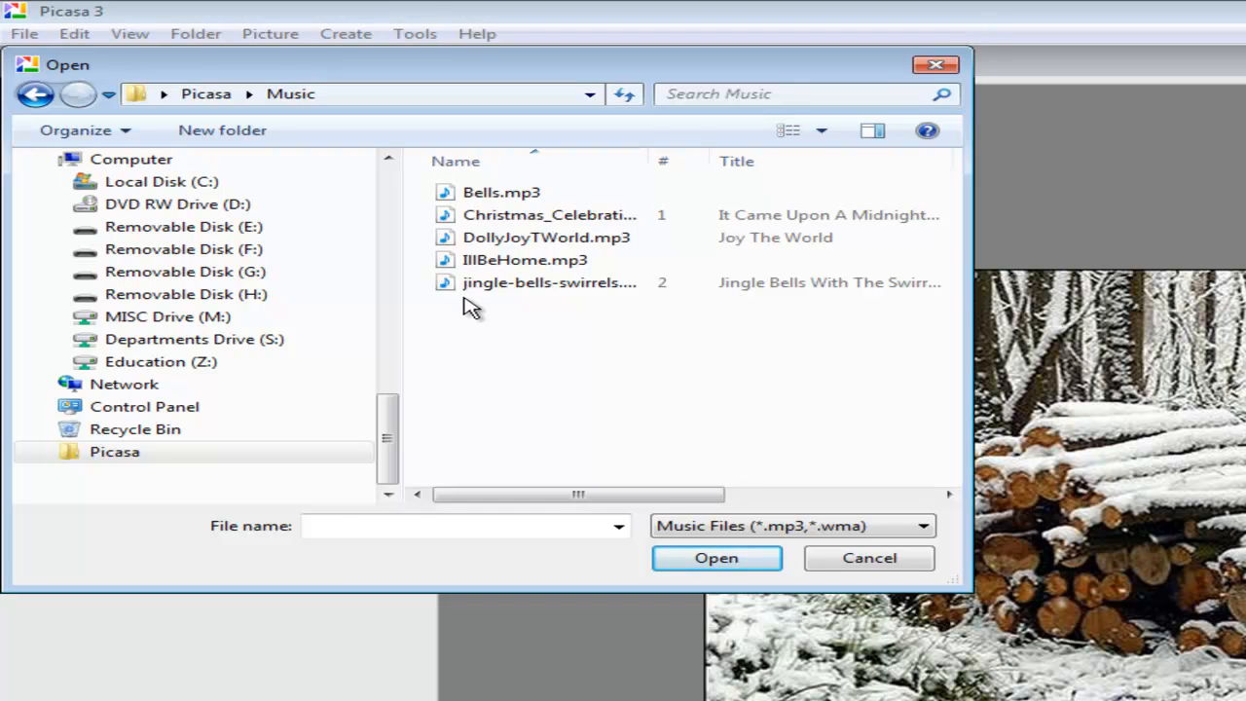
click(501, 262)
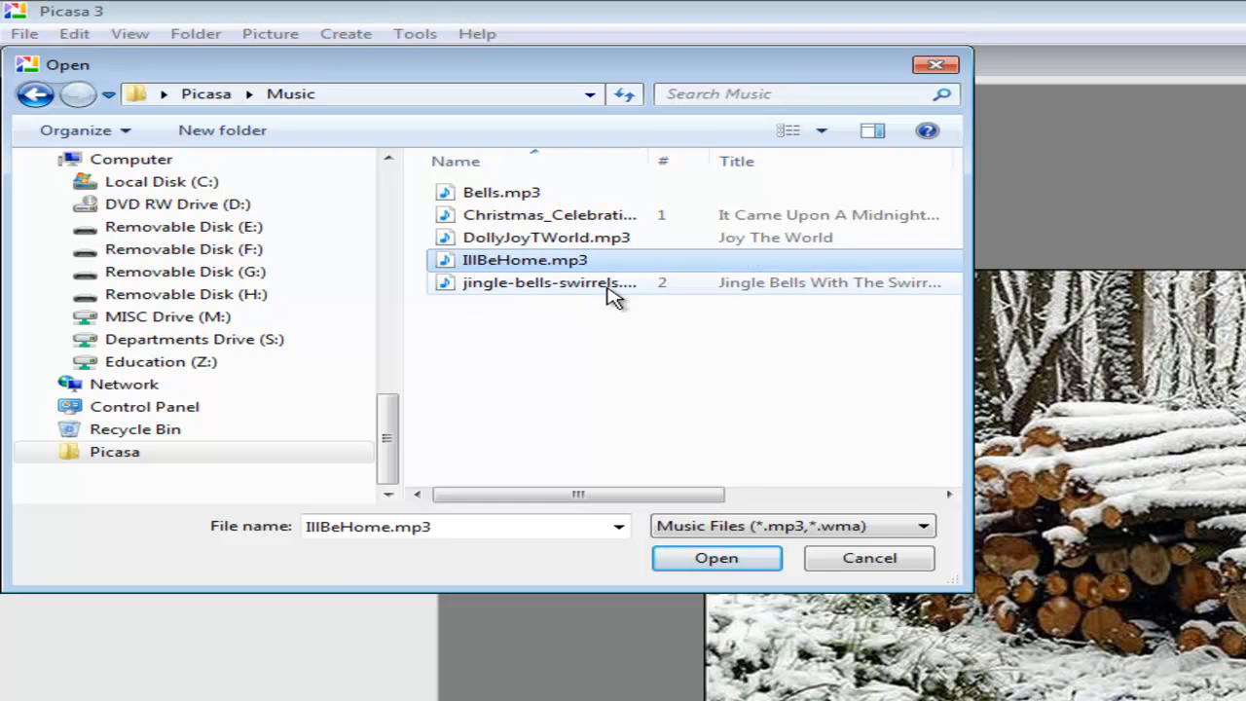
click(716, 560)
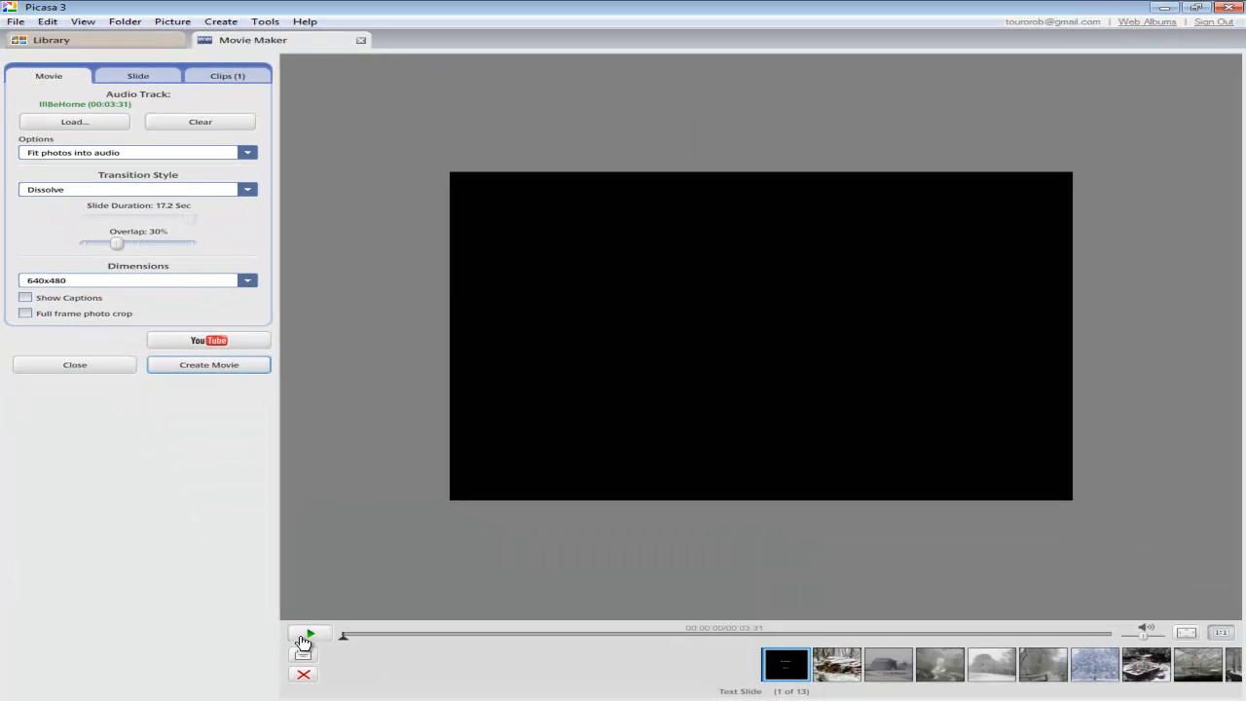
click(308, 632)
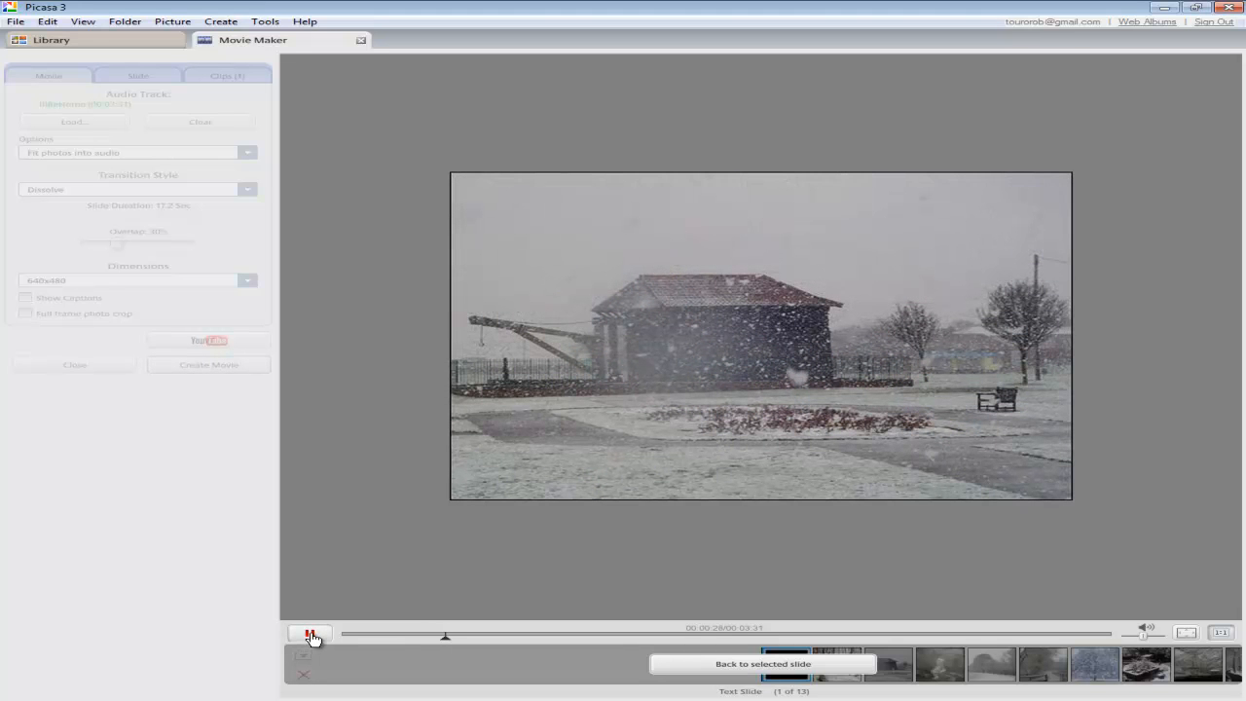
click(311, 637)
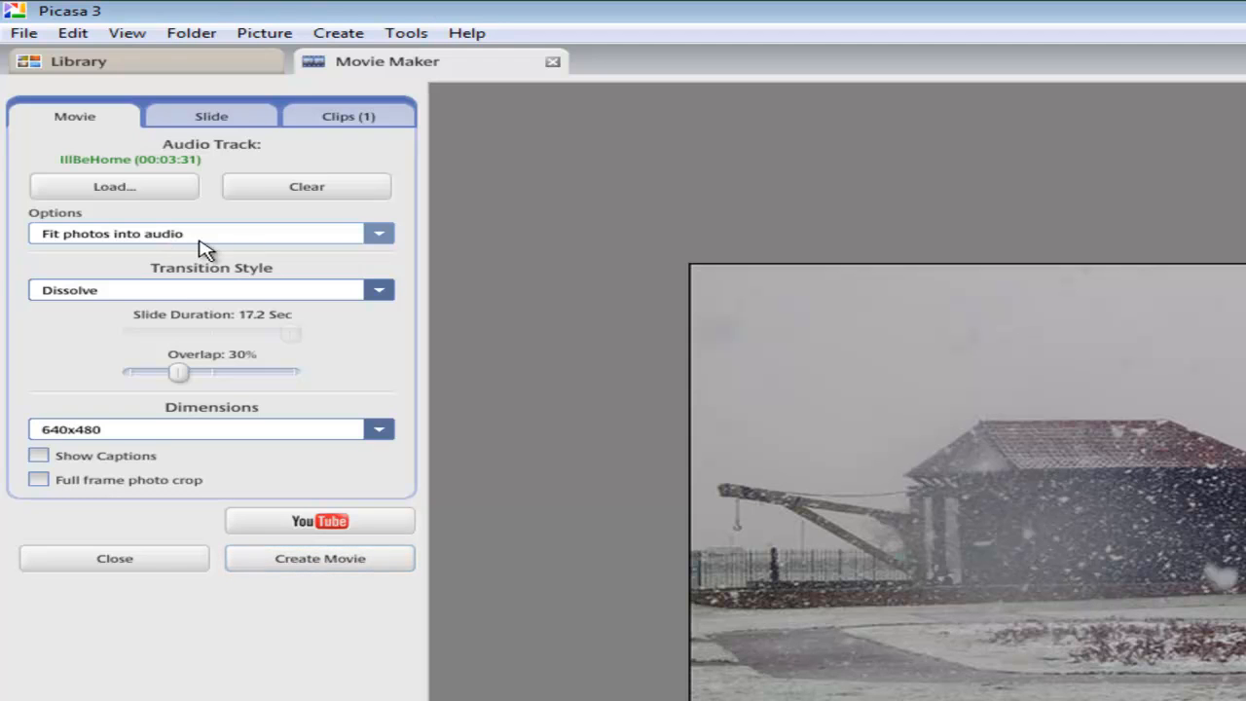
Try Truncate audio with 3.5-second slides, try Loop photos to match audio, and return the audio option to Fit photos into audio
click(373, 242)
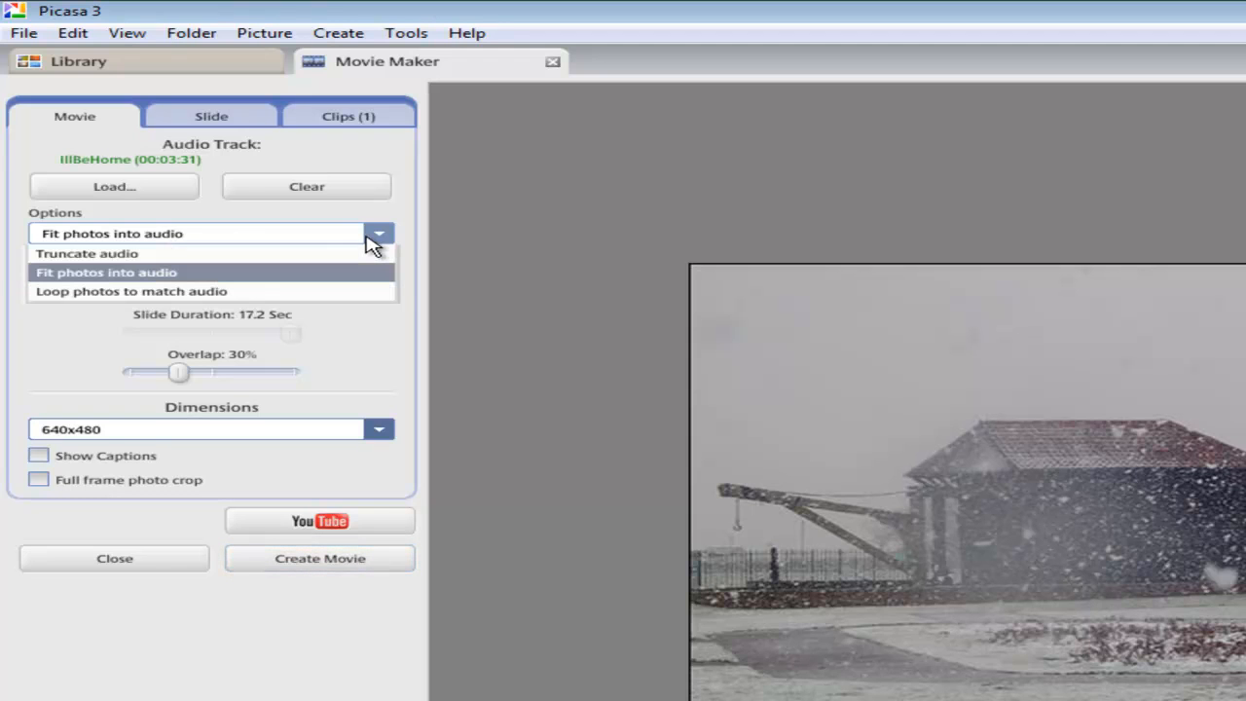
click(289, 255)
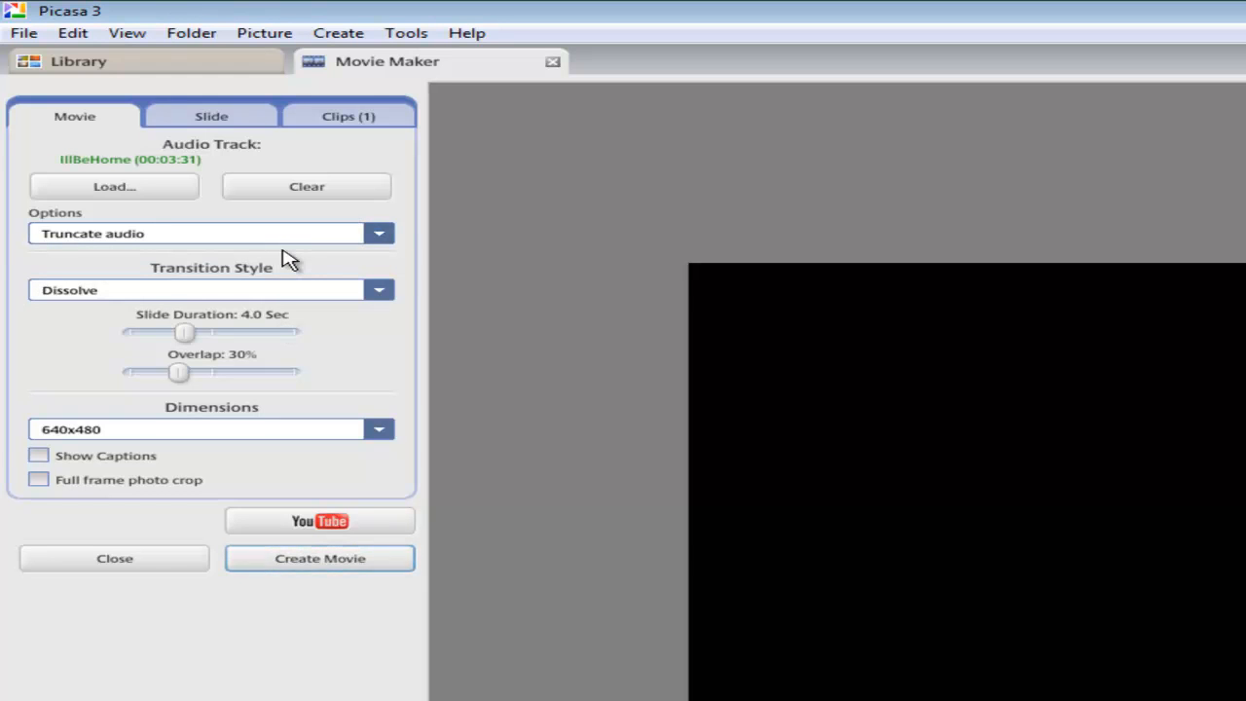
mouse_move(183, 329)
mouse_down()
mouse_move(160, 340)
mouse_move(312, 344)
mouse_move(182, 336)
mouse_up()
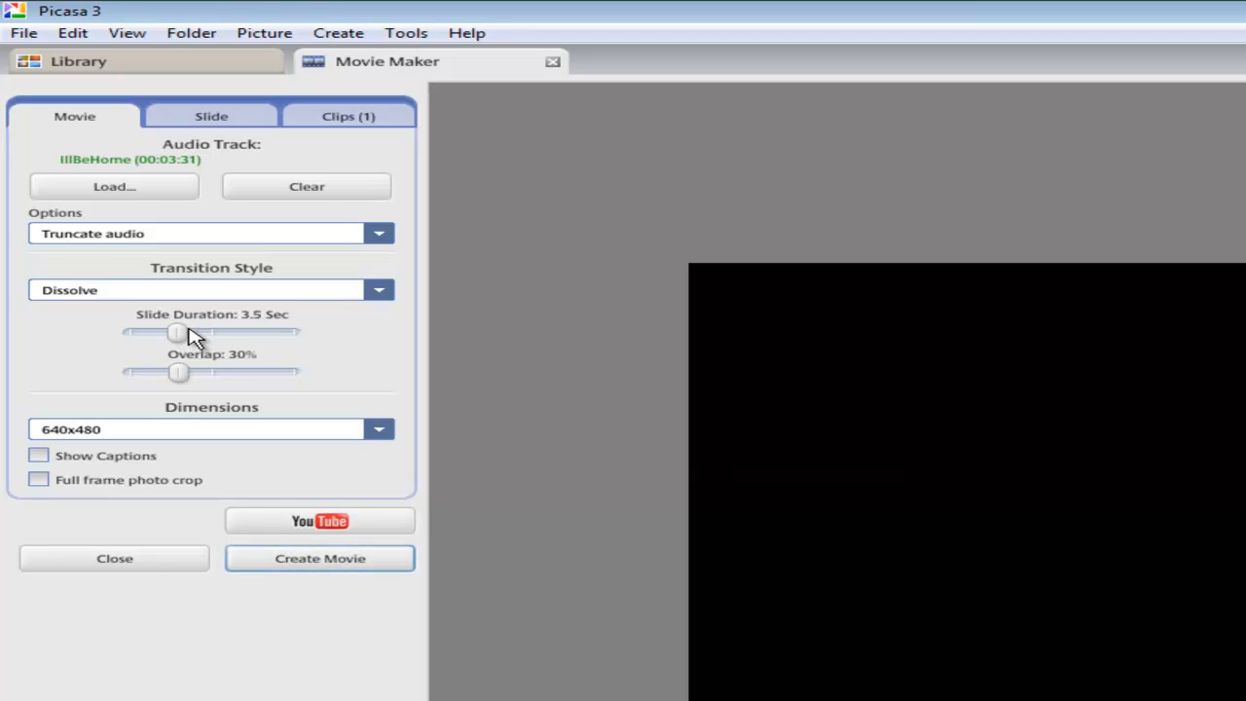
click(379, 235)
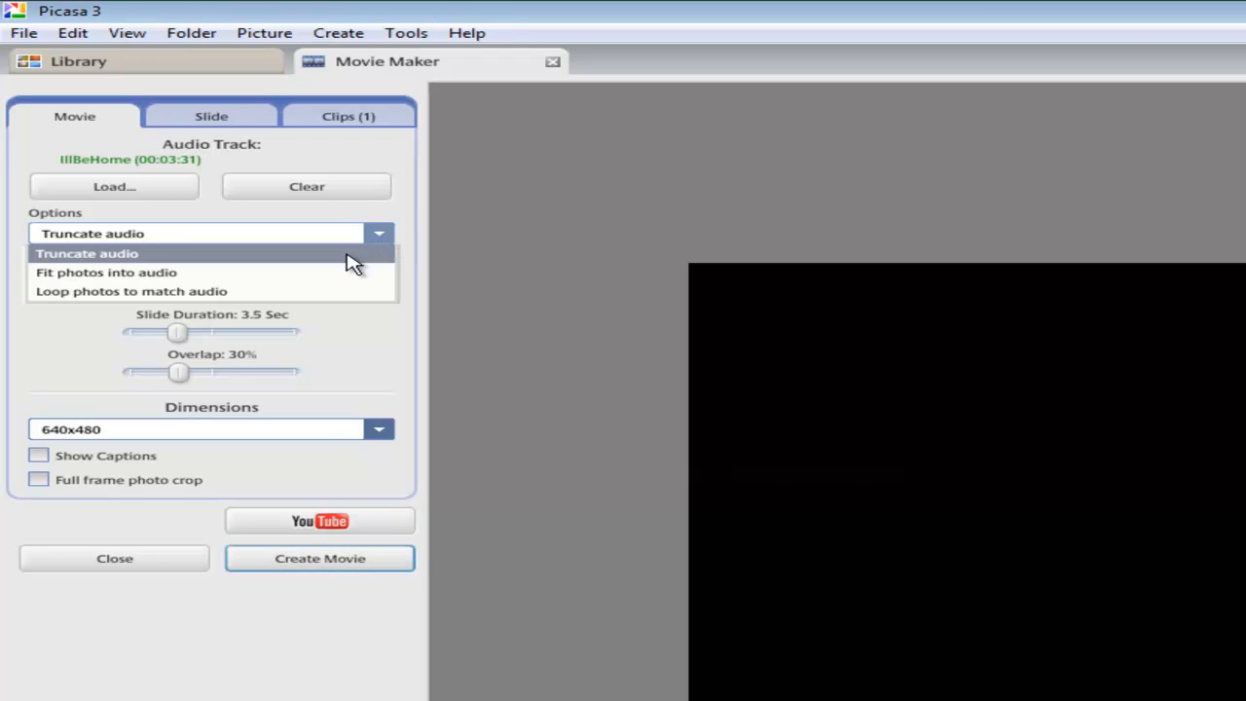
click(316, 278)
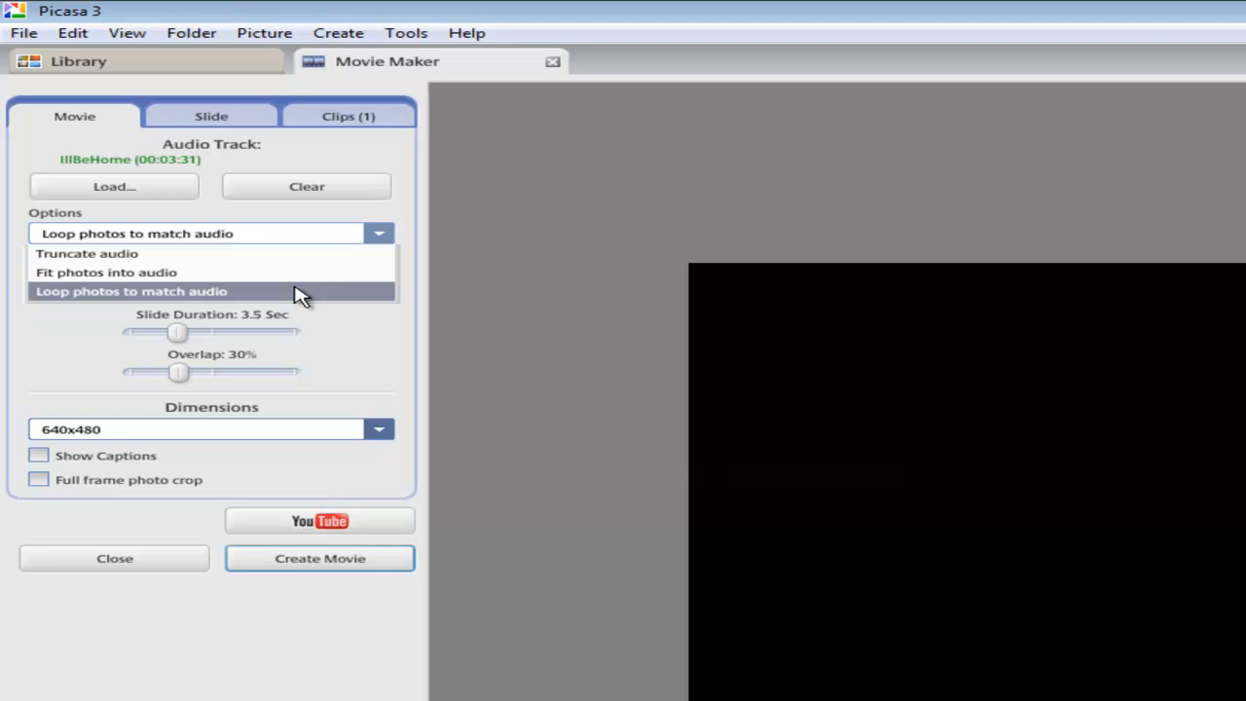
click(394, 234)
click(394, 233)
click(292, 281)
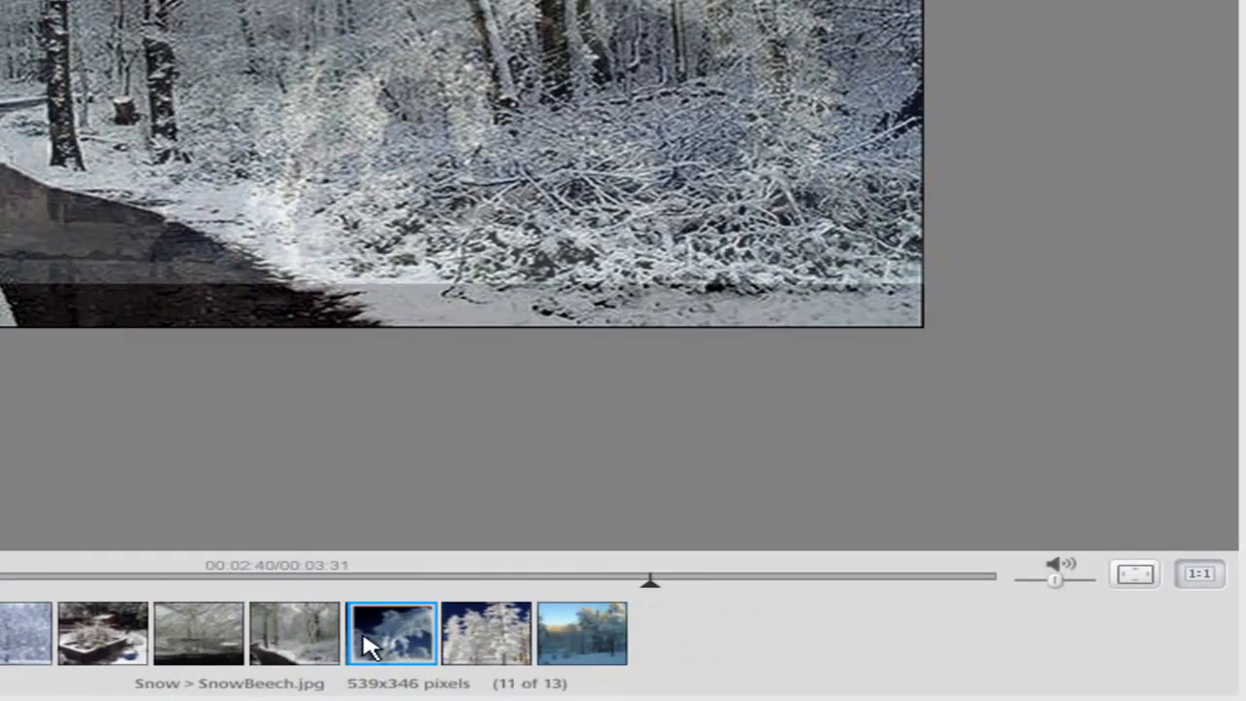
Insert a text slide after the SnowBeech.jpg photo and remove it again
right_click(378, 642)
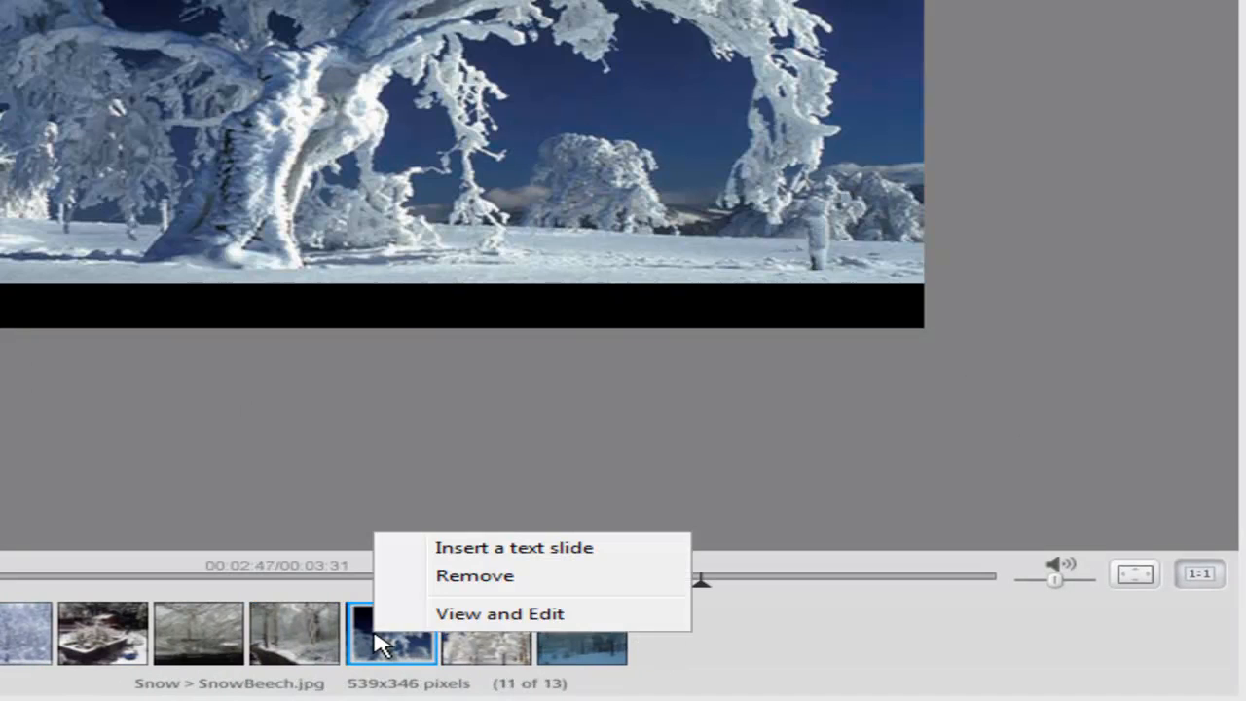
click(461, 548)
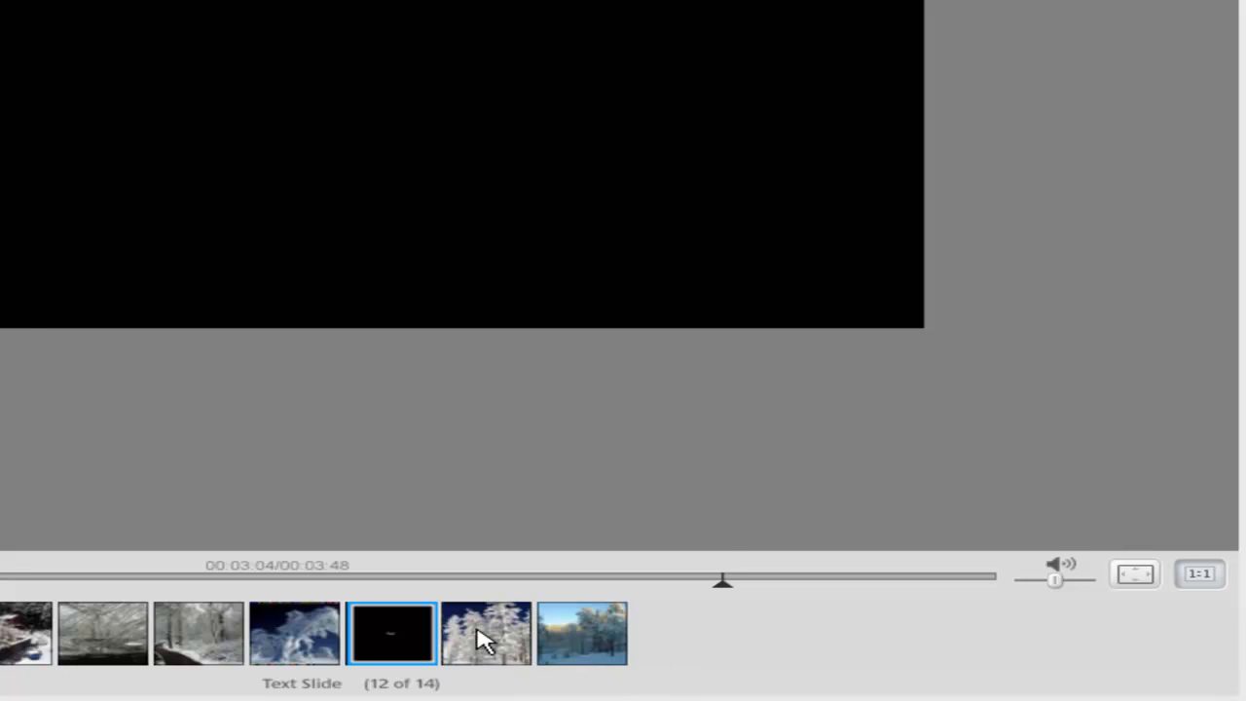
right_click(418, 641)
click(478, 576)
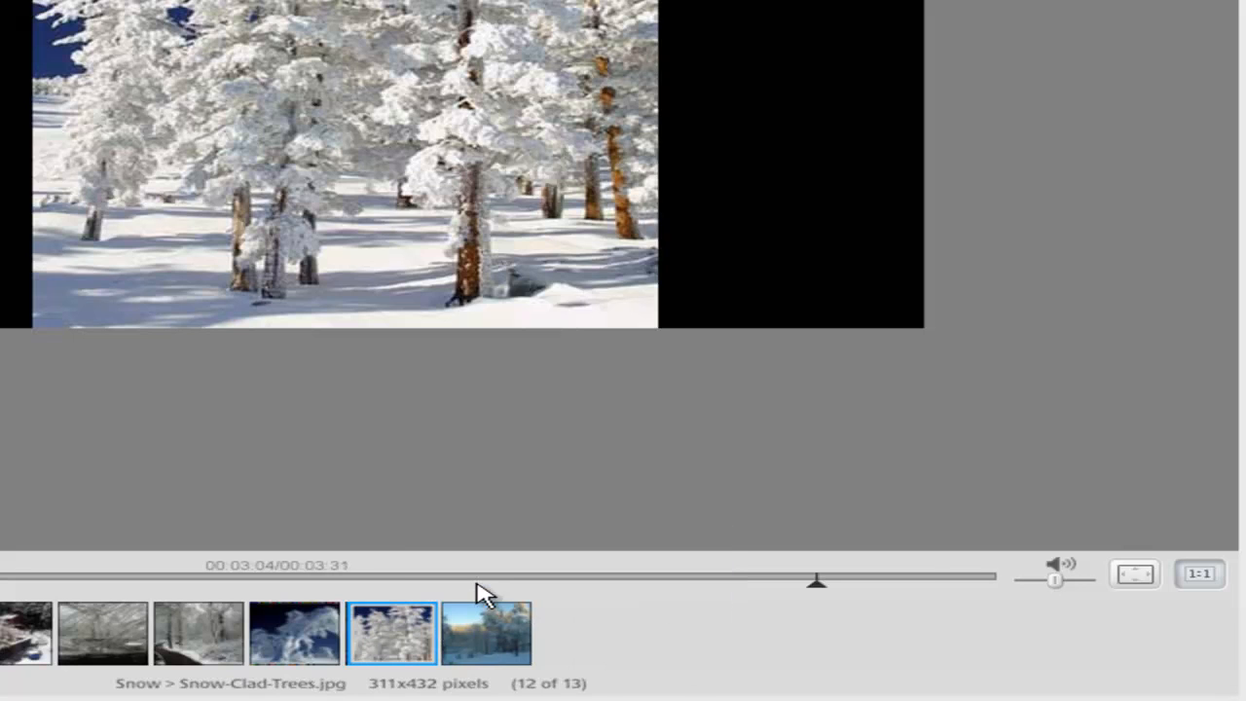
Insert a text slide after the last photo and apply the Scrolling Credits template to it
click(511, 645)
right_click(511, 645)
click(567, 566)
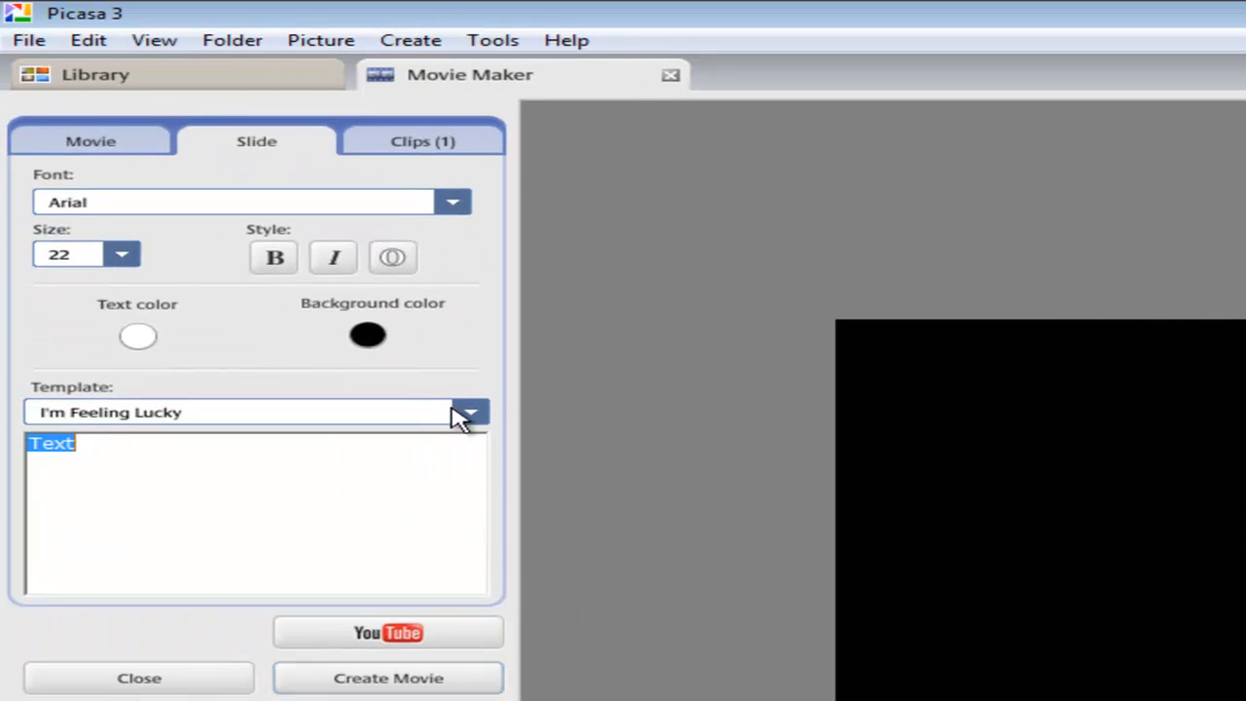
click(470, 412)
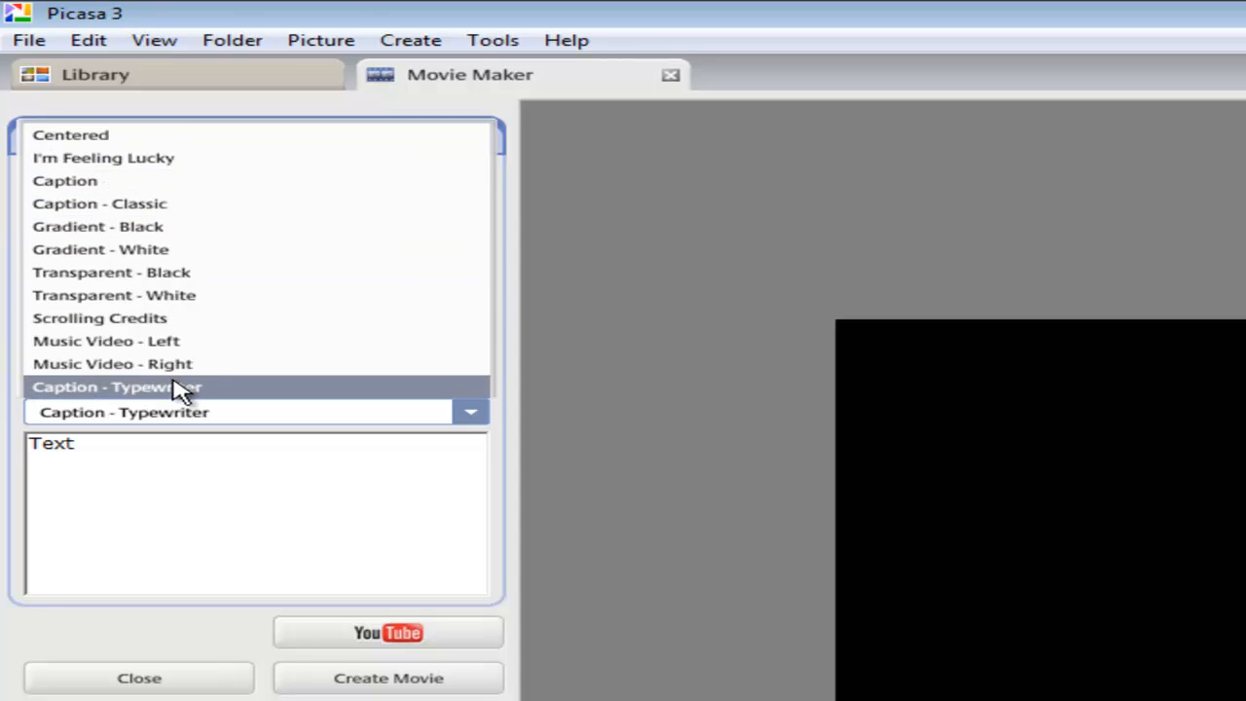
click(160, 321)
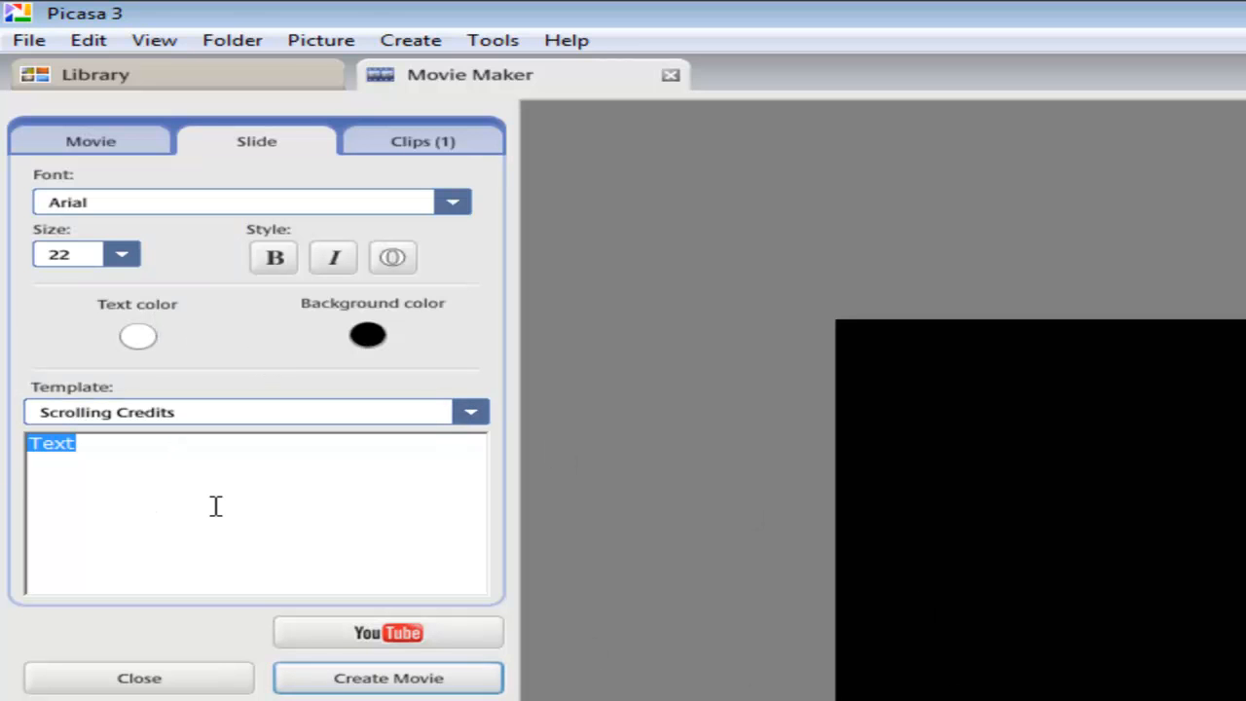
Enter "From Last Trip Home!" as the closing slide's text and preview the scrolling credit
text(From )
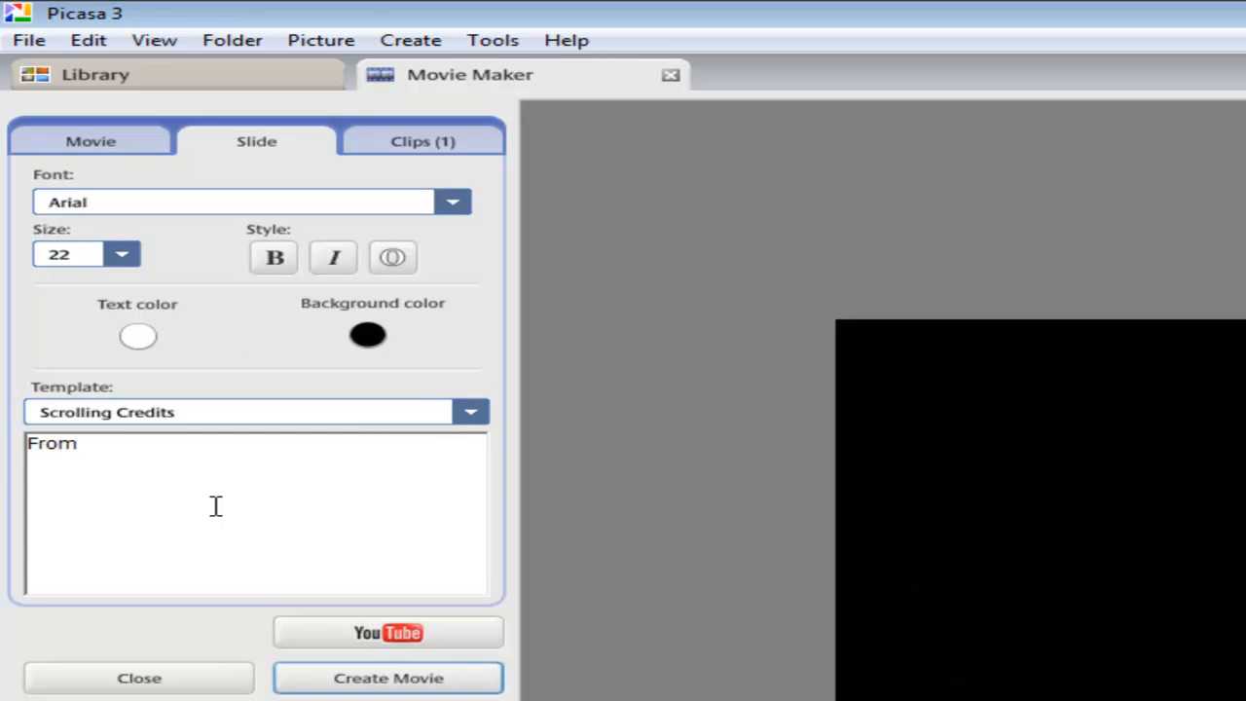
text(Last)
text( Ter)
key(BackSpace)
key(BackSpace)
text(rip Home!)
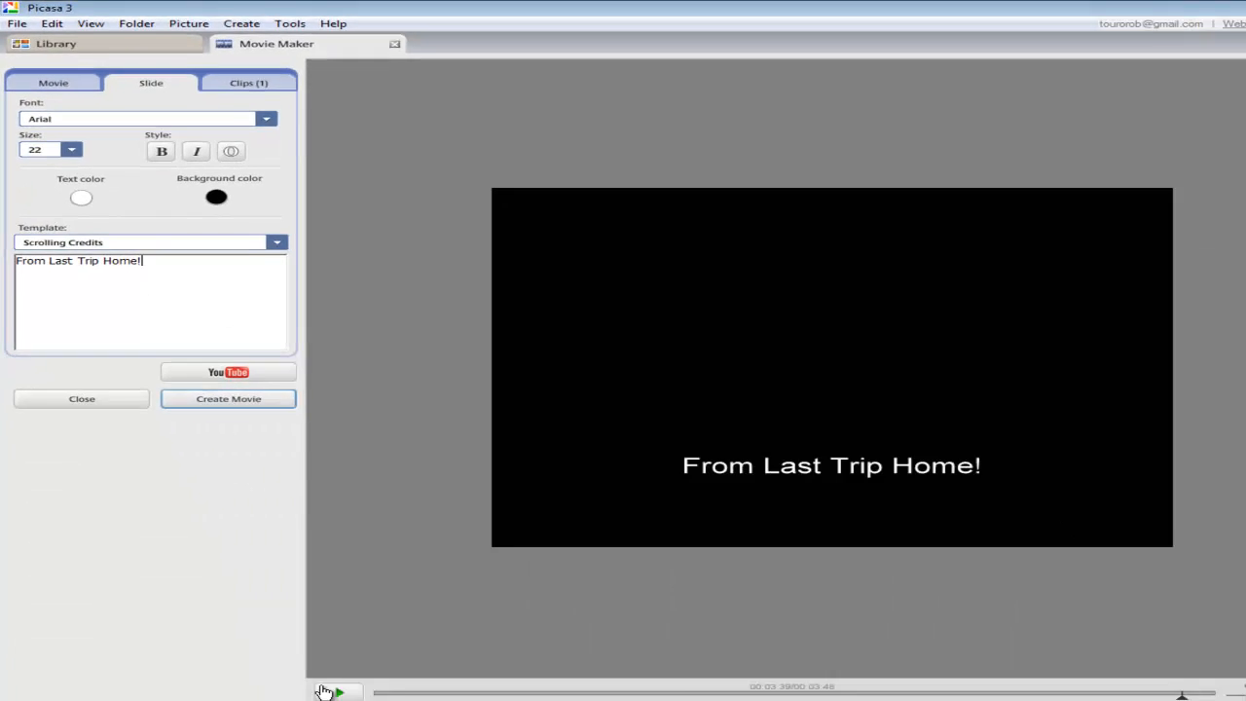
click(308, 630)
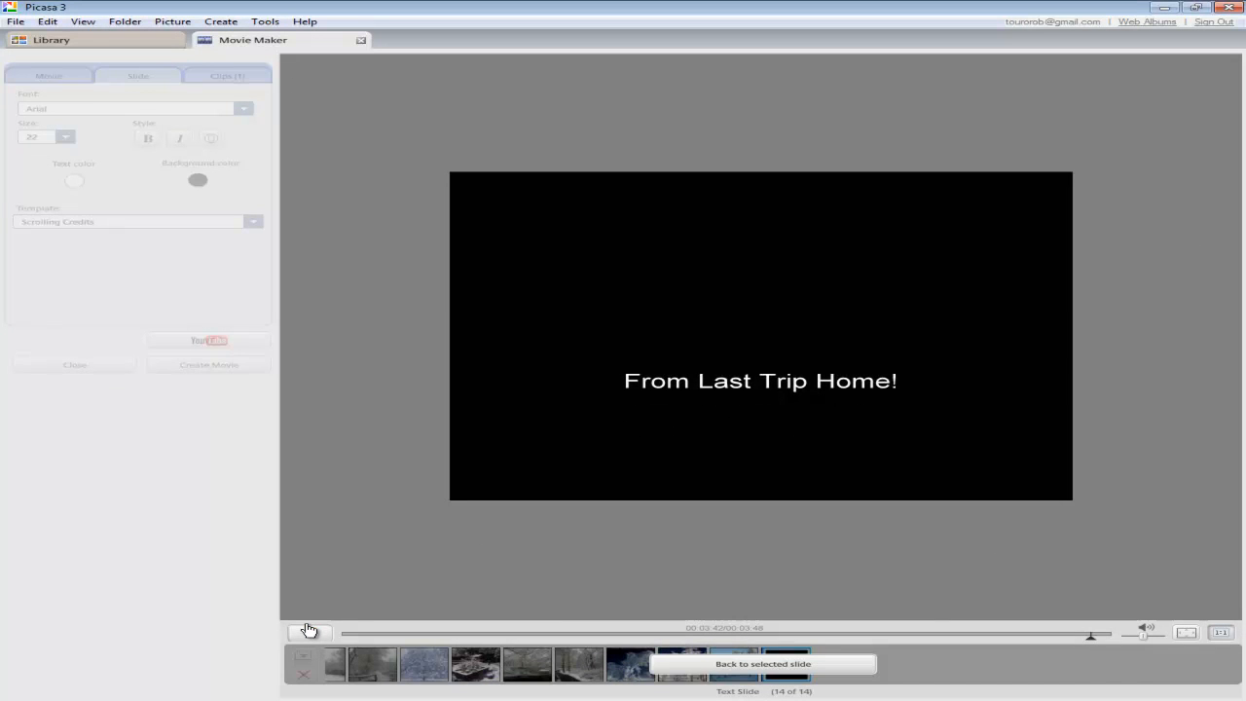
click(313, 631)
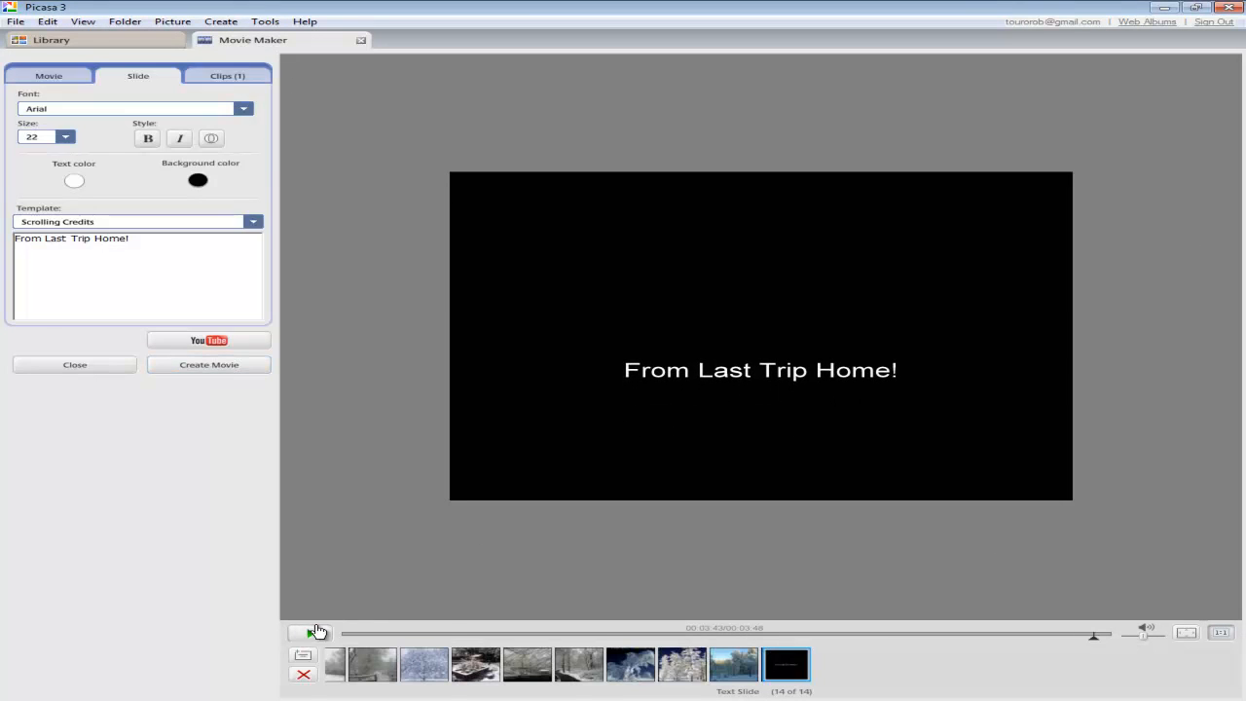
Try the sample text "sdfasdlkjfasld" over the snow_norsey_woods_2 photo and delete it again
click(530, 673)
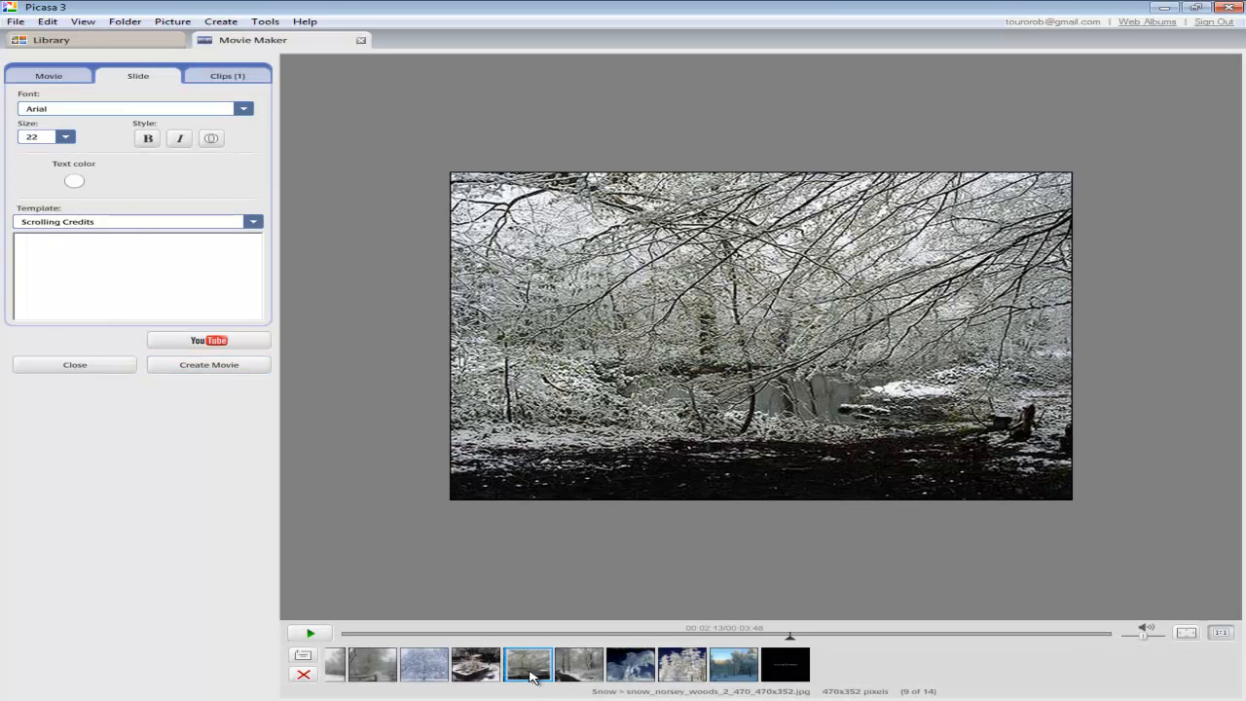
click(489, 669)
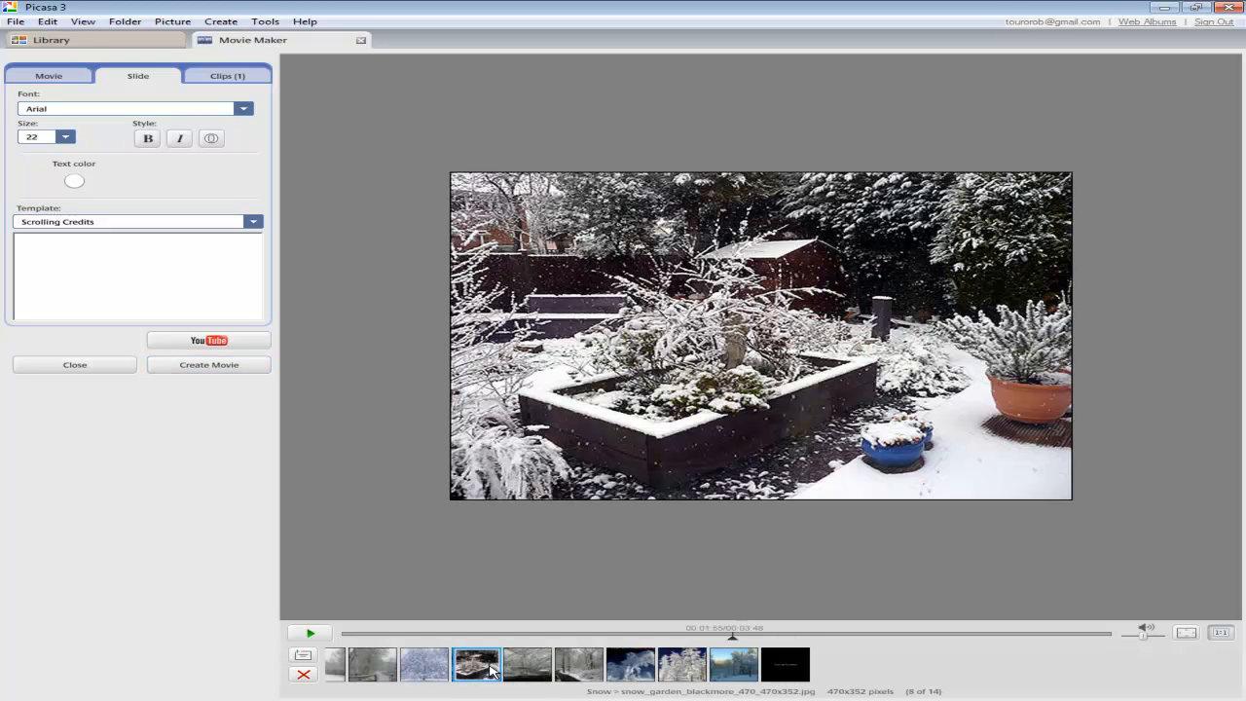
click(542, 664)
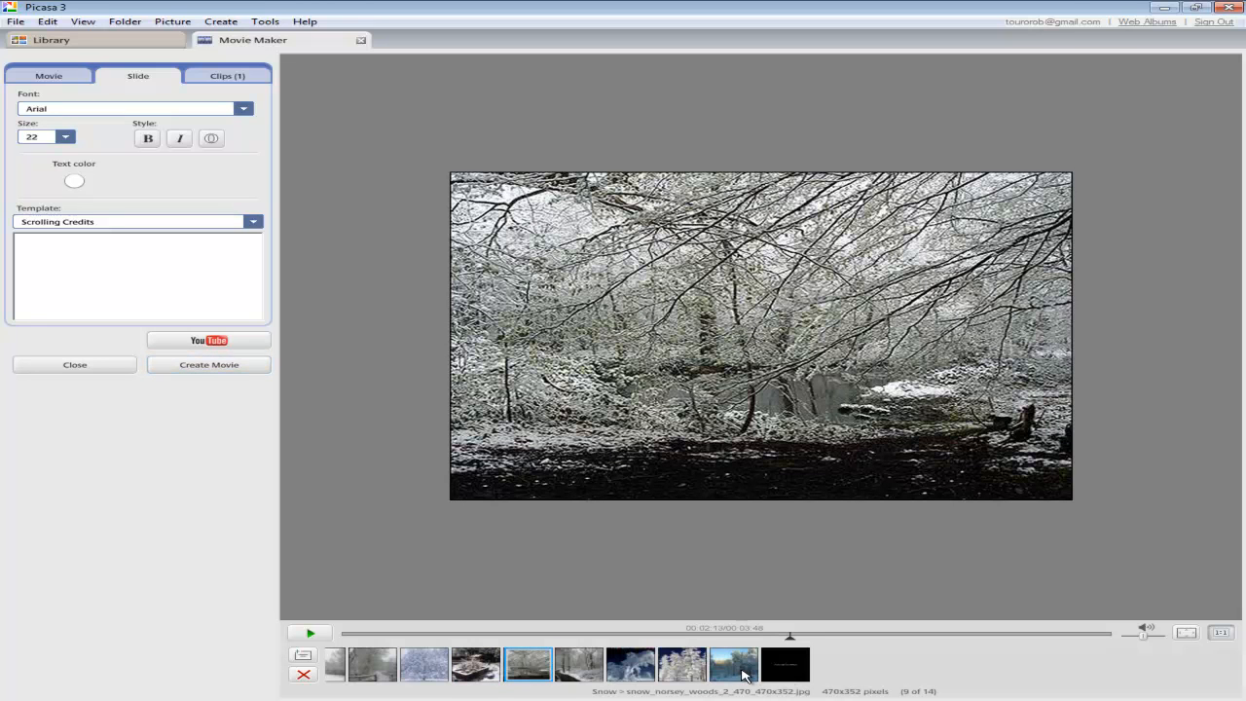
click(99, 251)
text(sdfasdlkjfasld)
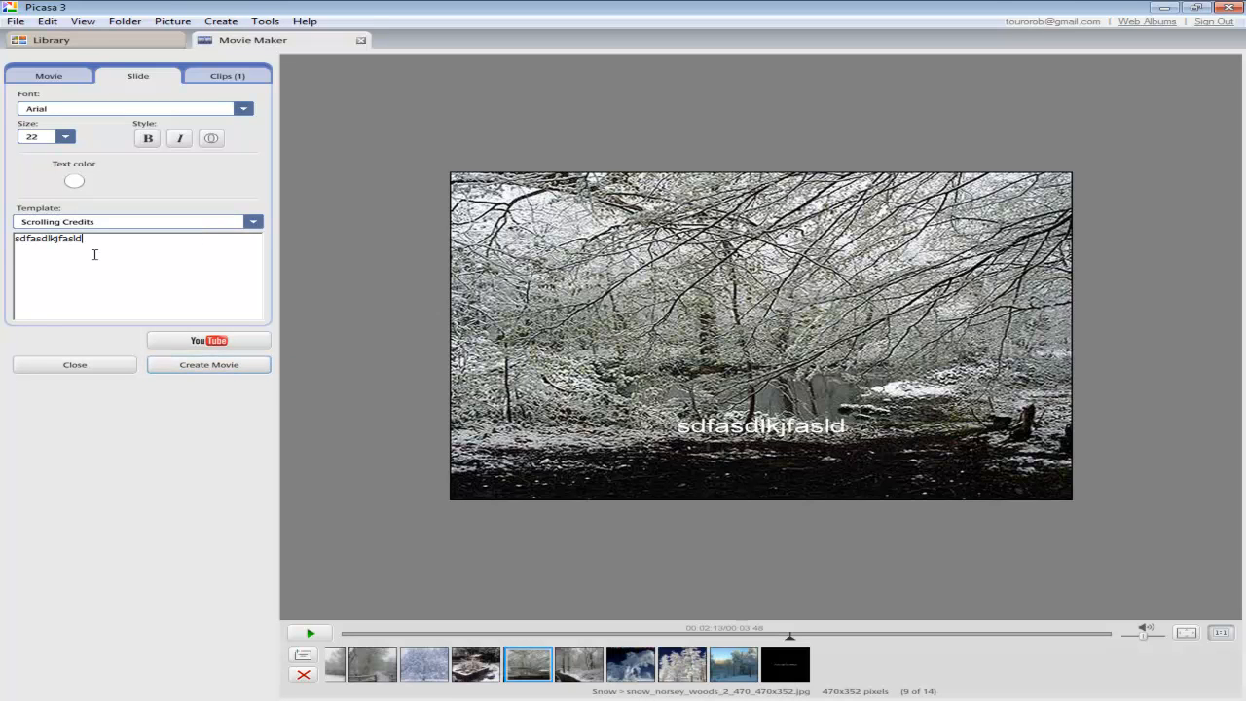
key(BackSpace)
key(BackSpace)
key(BackSpace)
key(BackSpace)
key(BackSpace)
key(BackSpace)
key(BackSpace)
key(BackSpace)
key(BackSpace)
key(BackSpace)
key(BackSpace)
key(BackSpace)
key(BackSpace)
key(BackSpace)
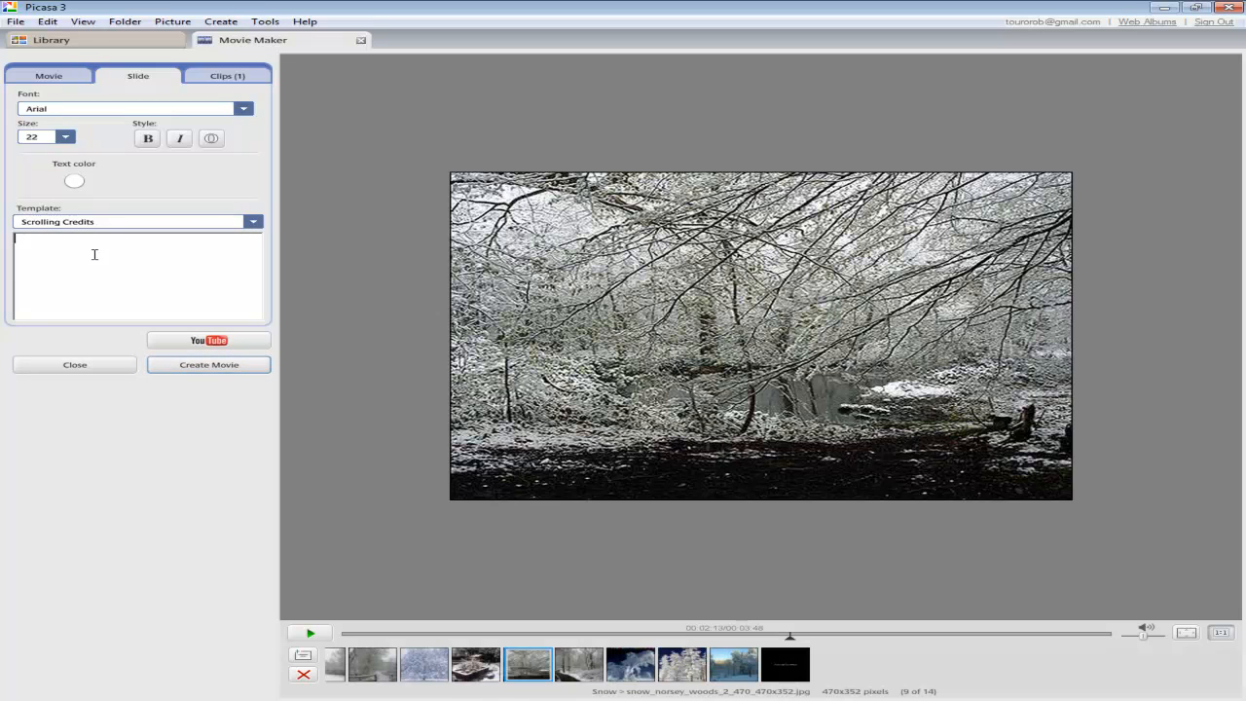
Try the Centered template with "slkfjgslkdfjgkls" on the Norsey woods photo, delete the text, and select the SnowBeech.jpg slide
click(253, 222)
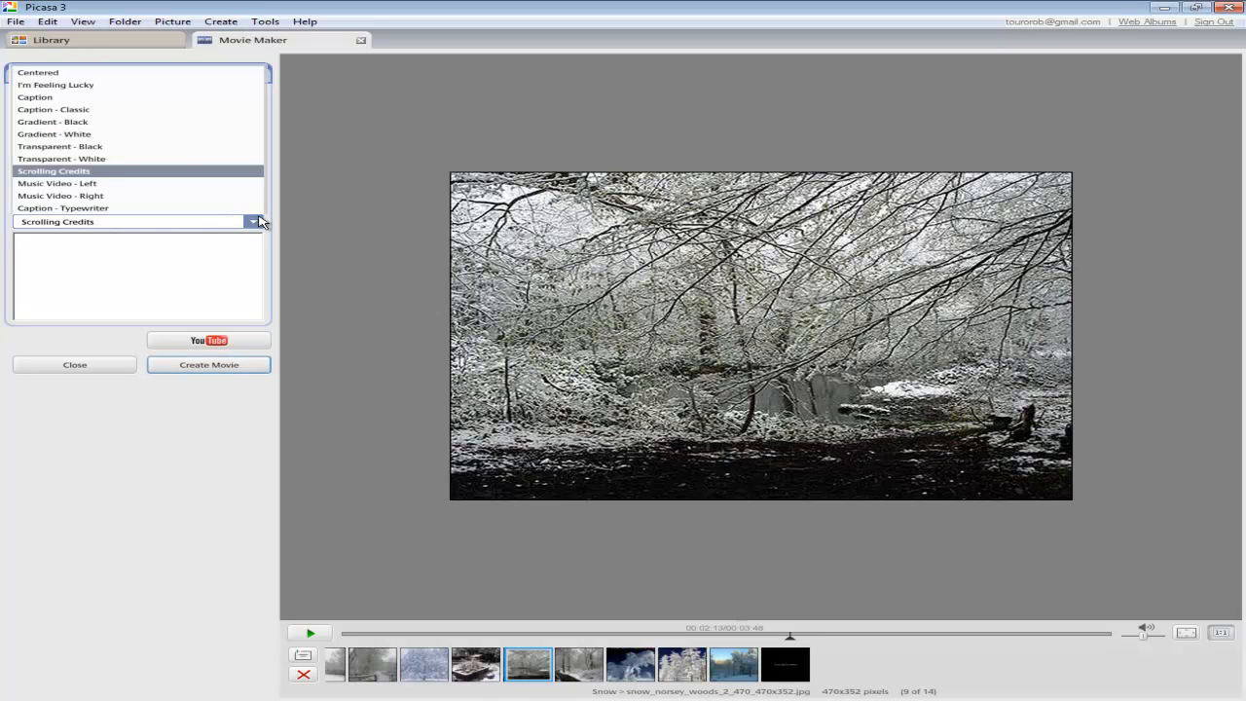
click(116, 74)
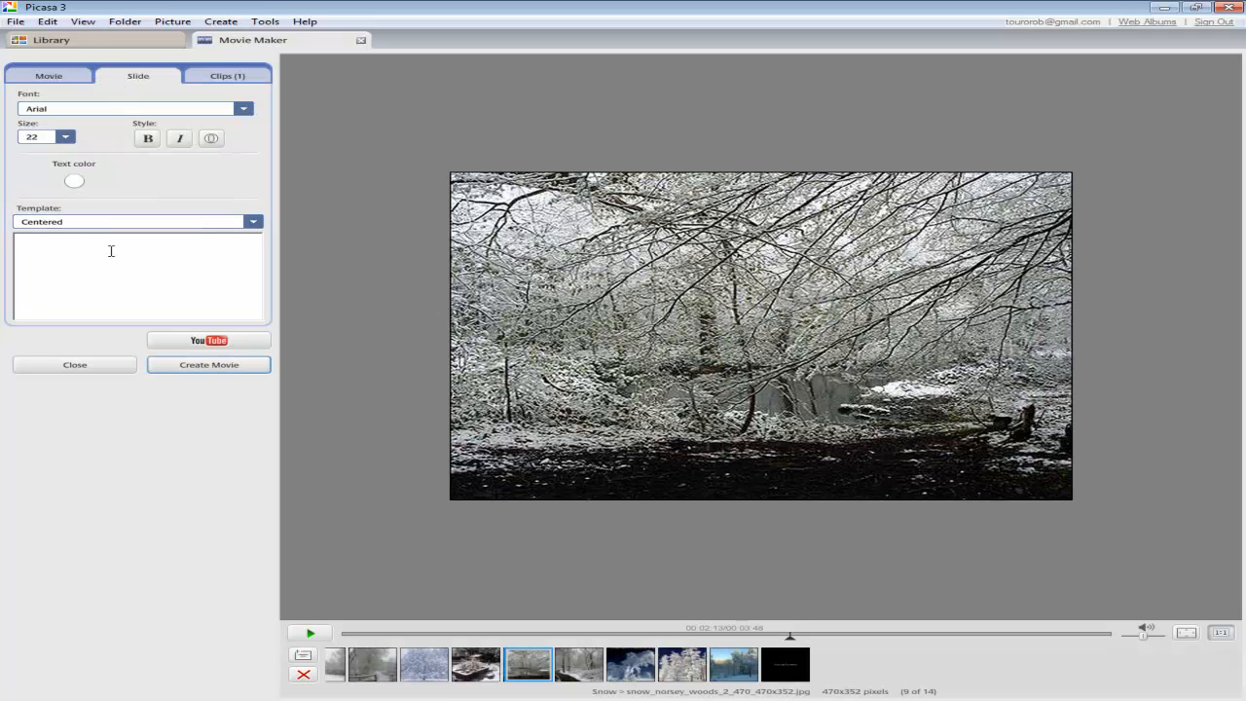
click(111, 251)
text(slkfjgslkdfjgkls)
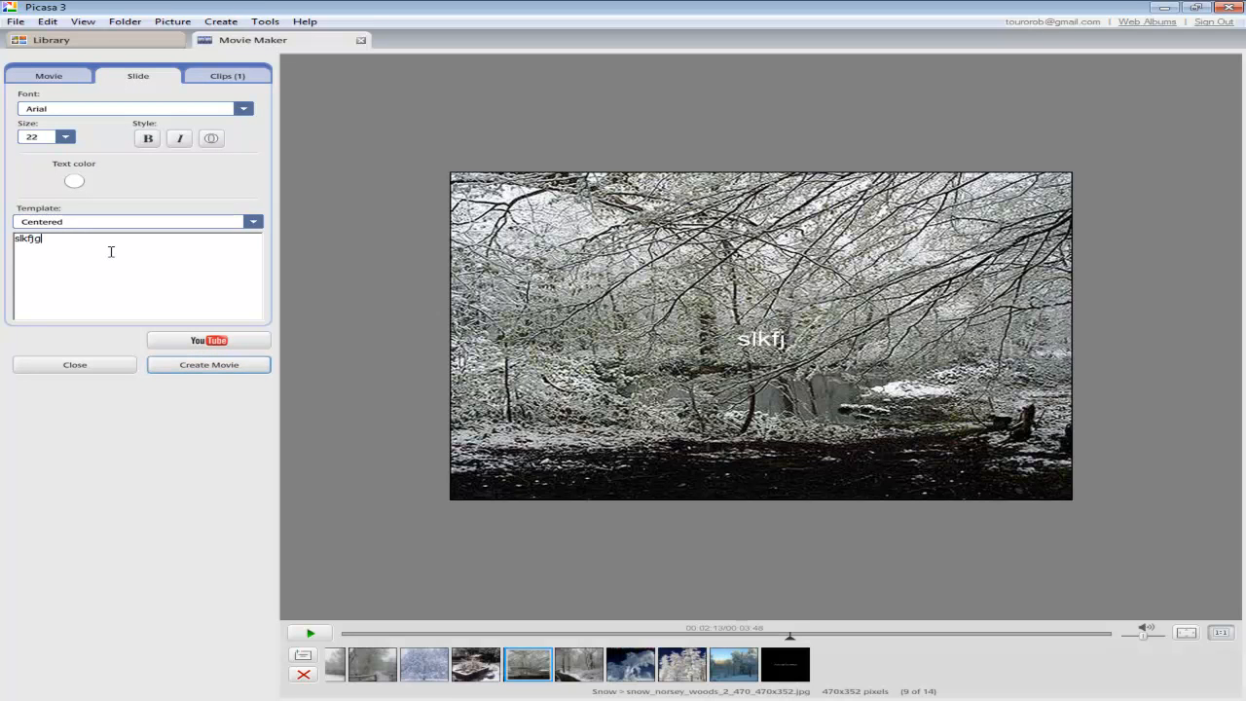
click(74, 180)
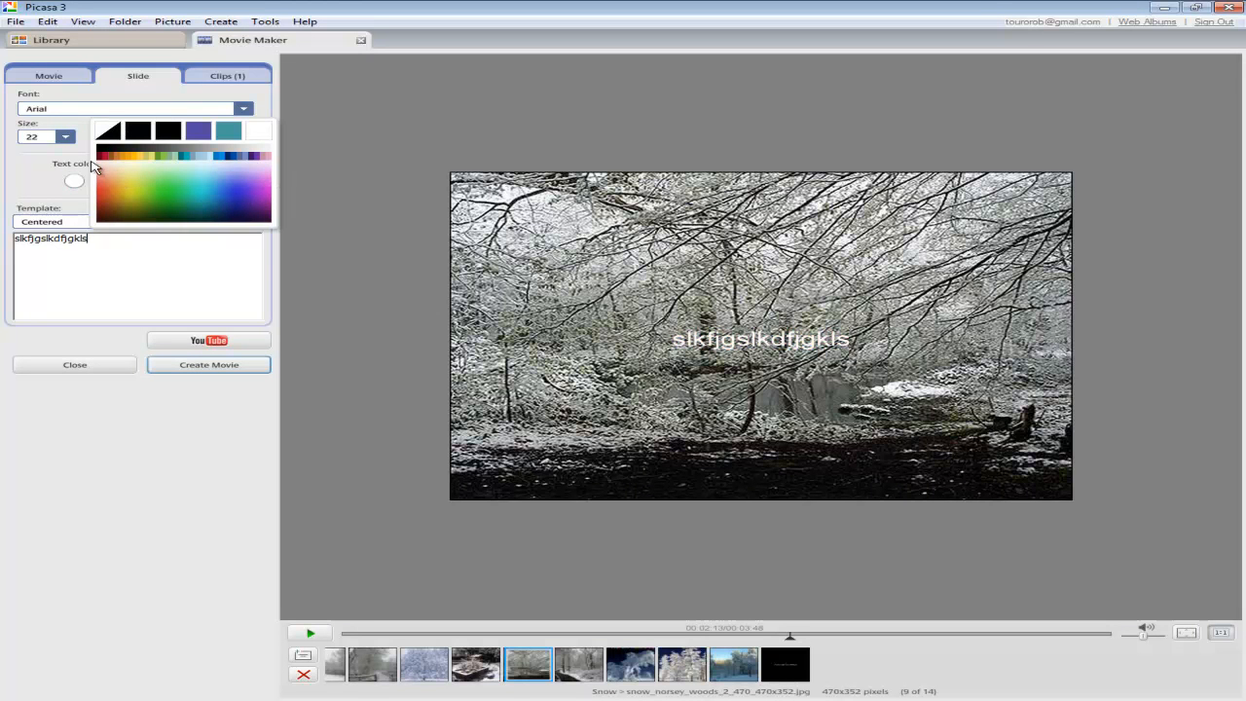
click(91, 187)
drag(90, 238, 5, 240)
key(BackSpace)
click(619, 671)
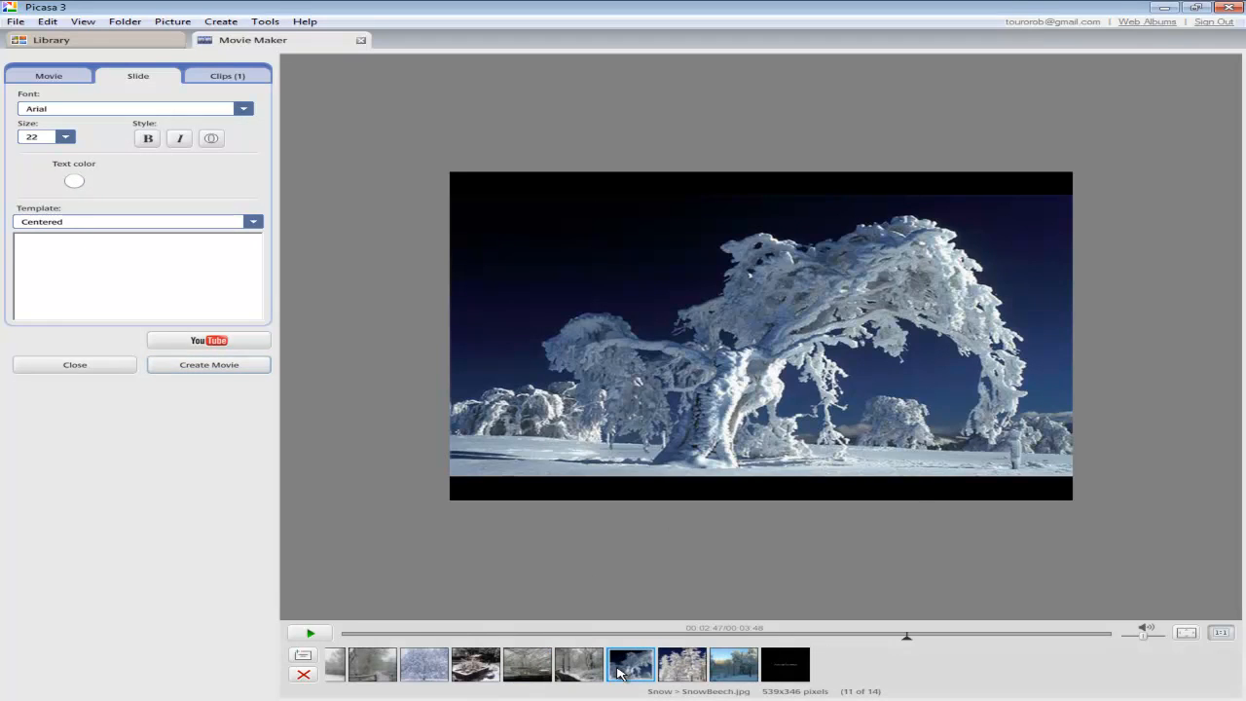
Check the closing and title slides, and render the slideshow as a movie
click(778, 671)
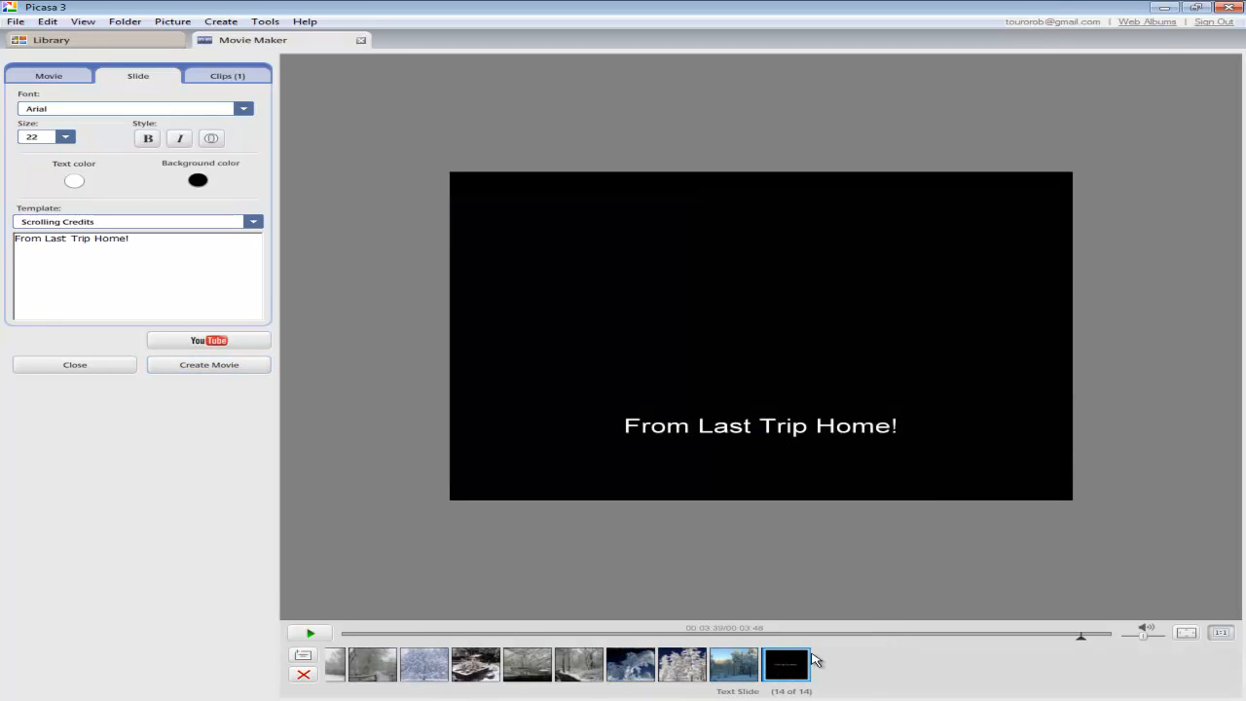
drag(1078, 633, 352, 666)
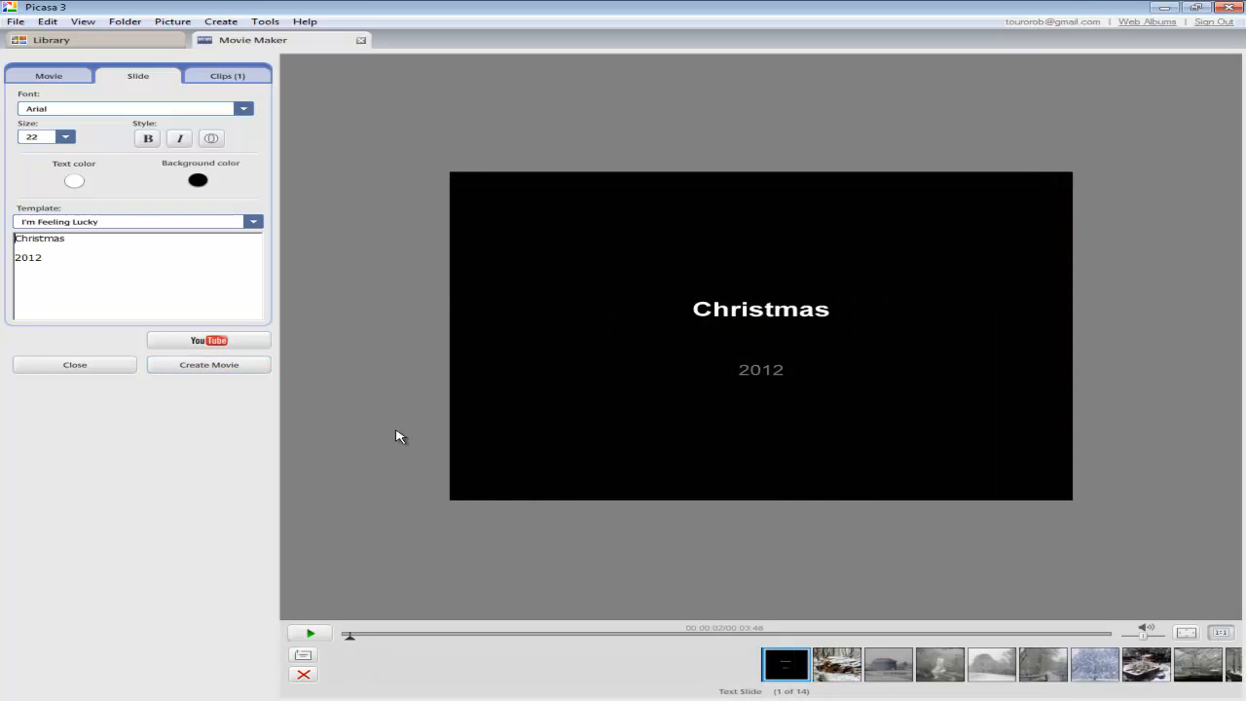
click(209, 367)
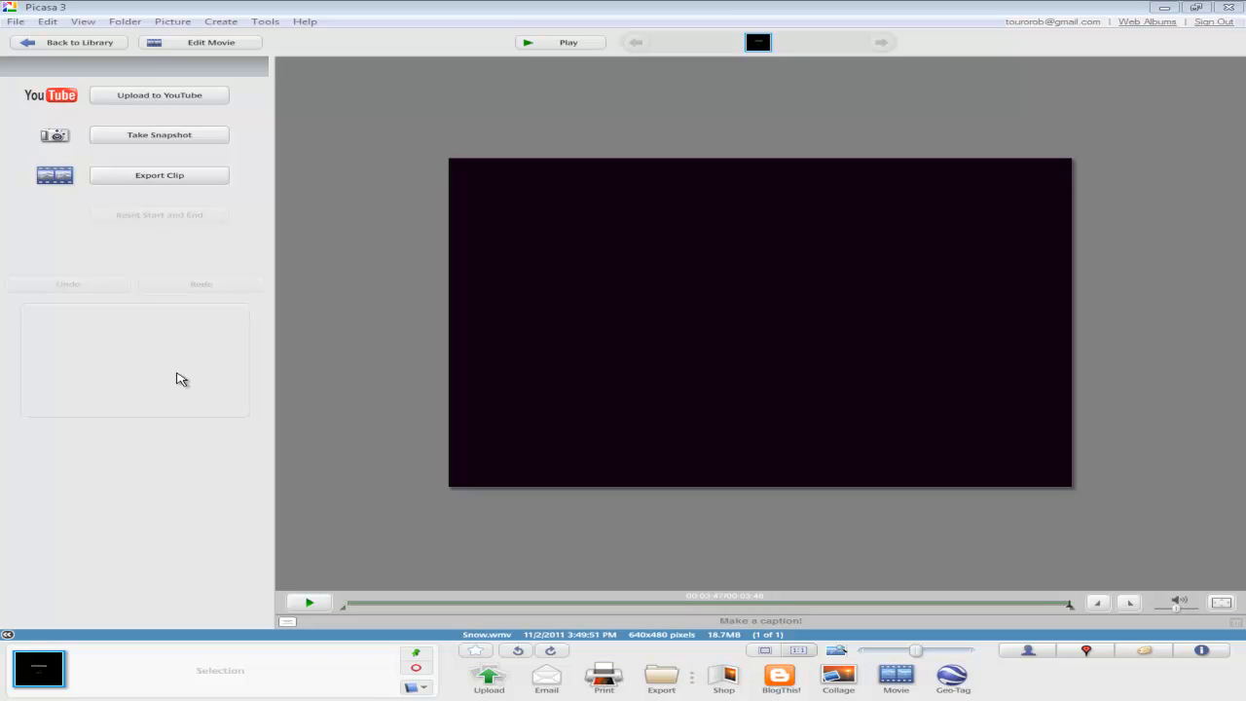
Play the rendered Snow.wmv, skip to near its end and pause, and return to the Movies folder in the library
click(310, 605)
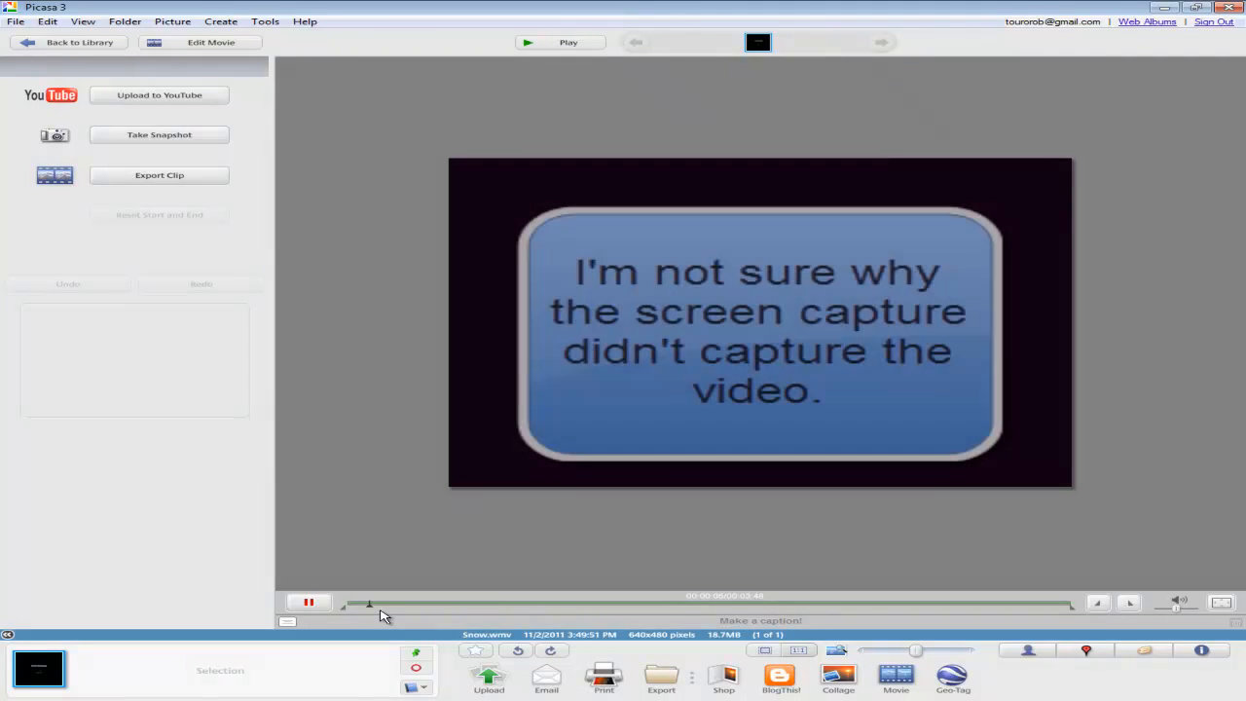
click(964, 604)
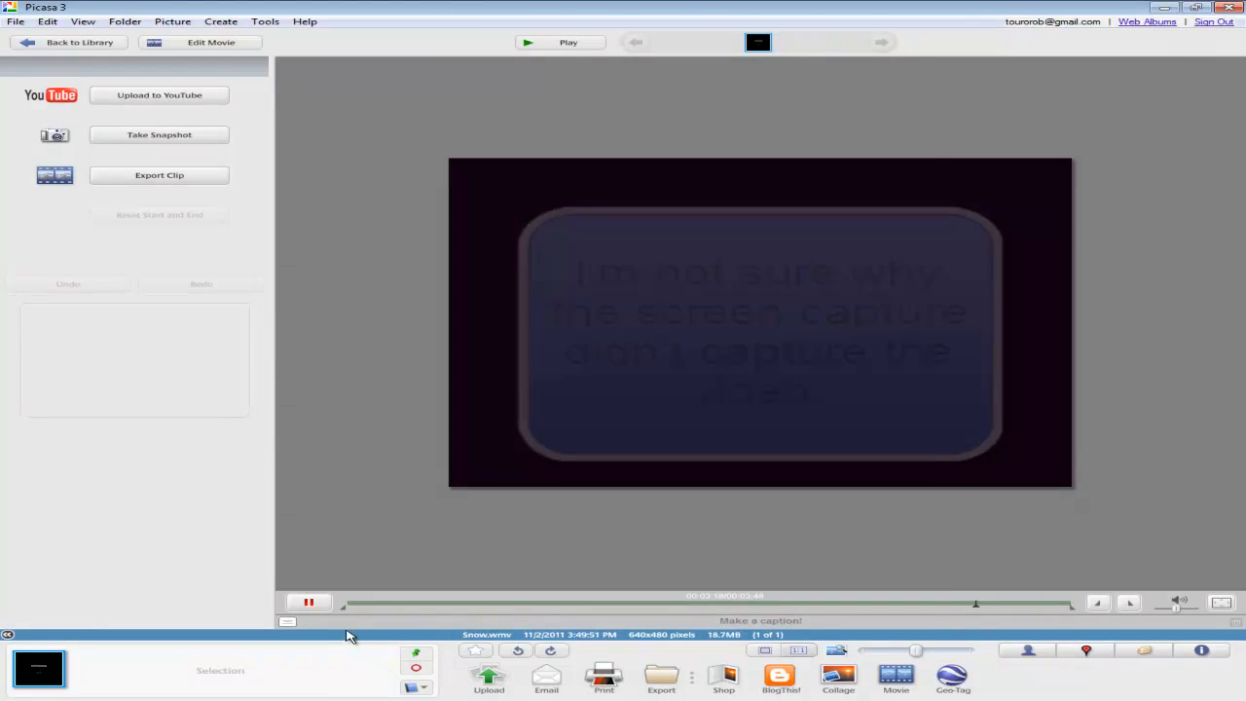
click(318, 607)
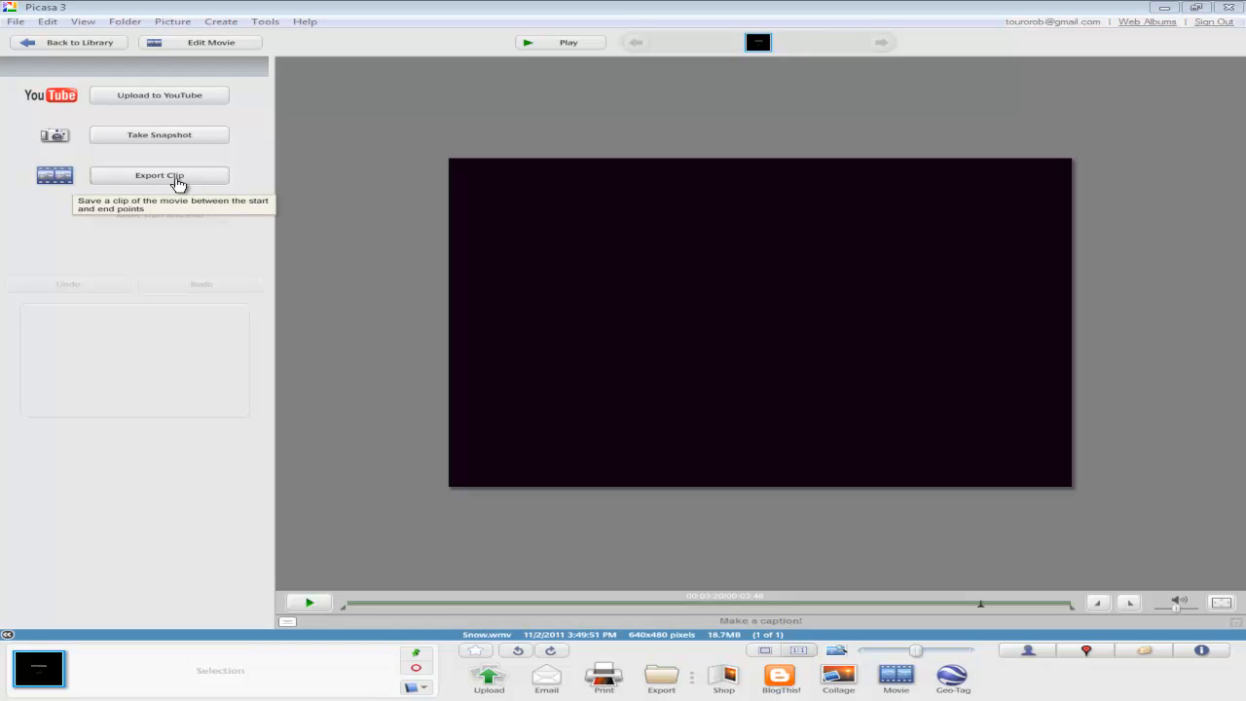
click(78, 44)
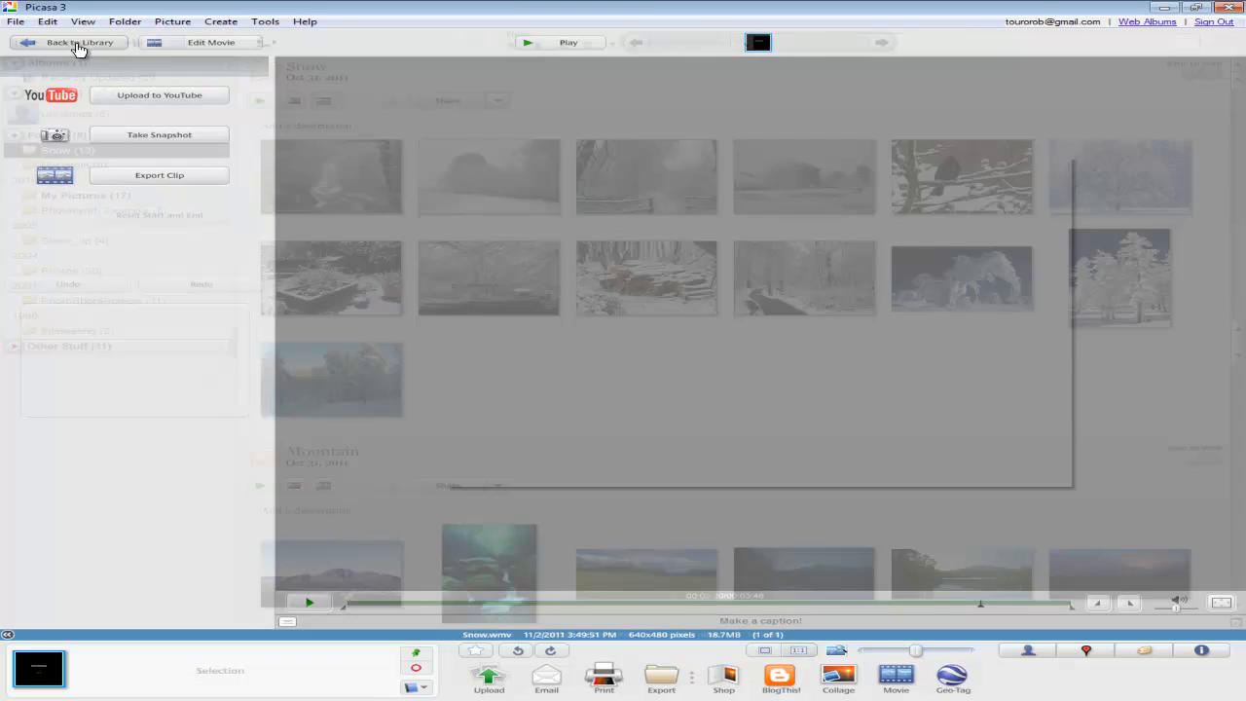
scroll(626, 394, up, 1)
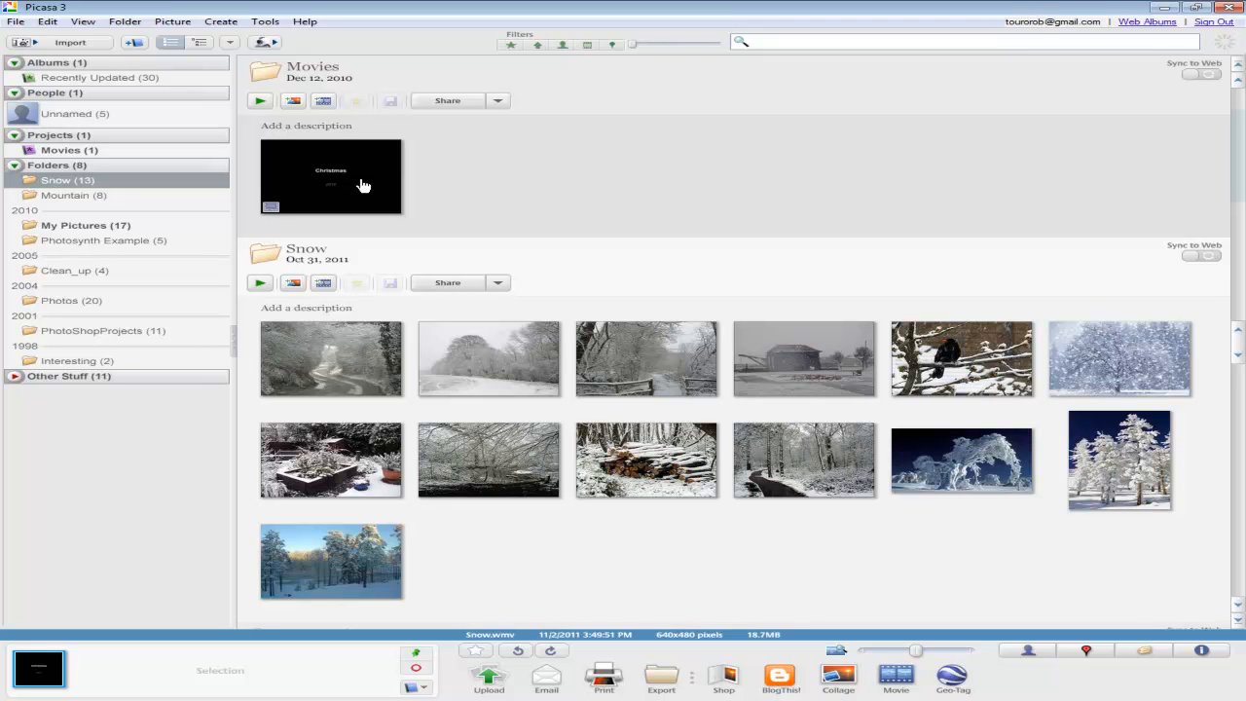
Sign out of Web Albums and sign back in with the remembered Google account
click(1213, 23)
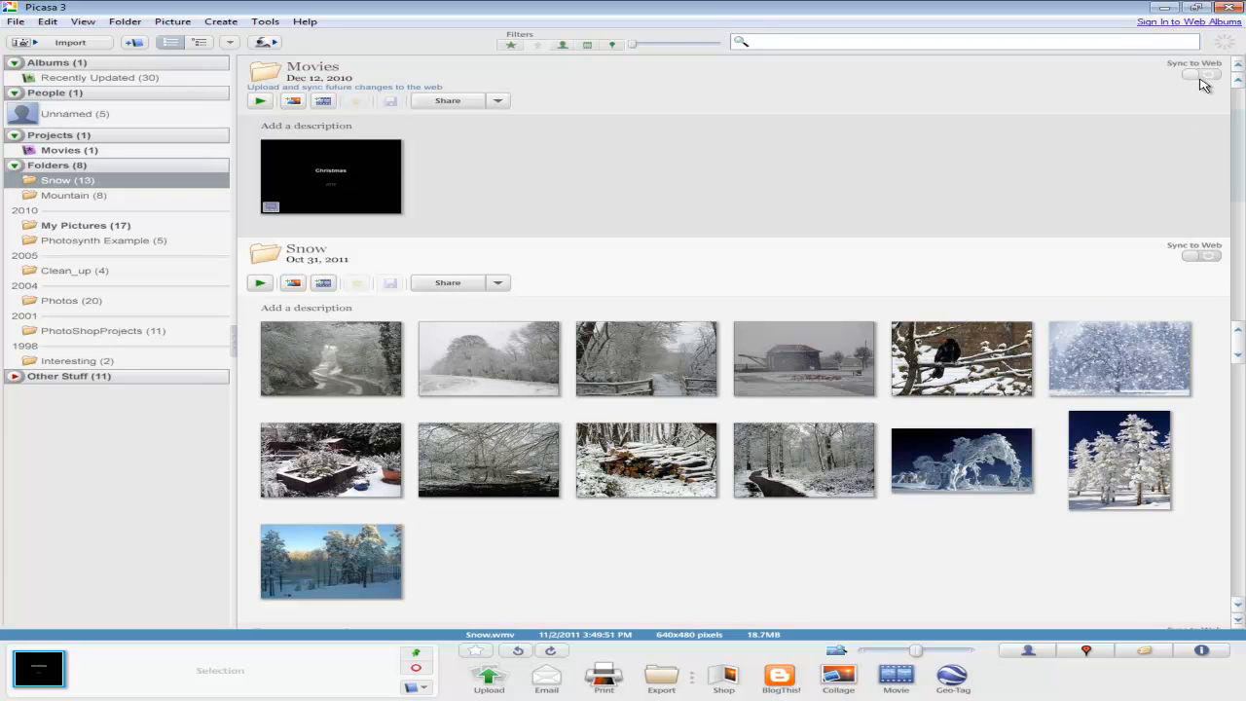
click(1190, 24)
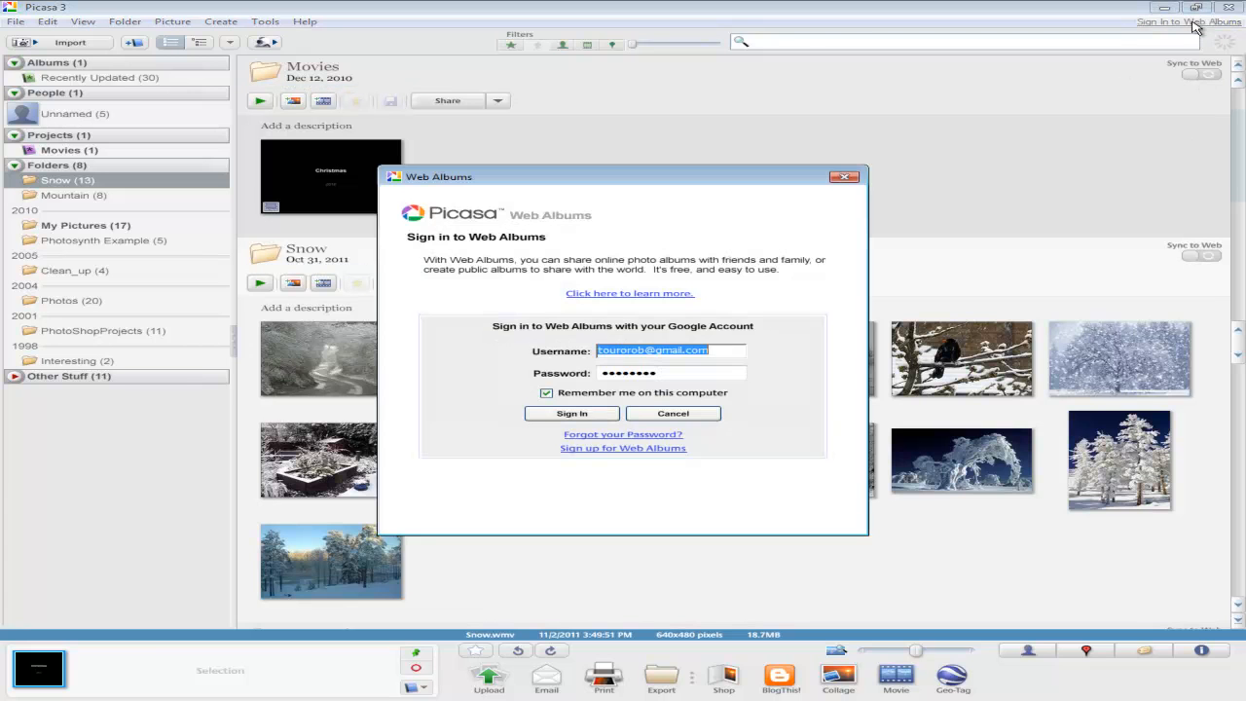
click(574, 414)
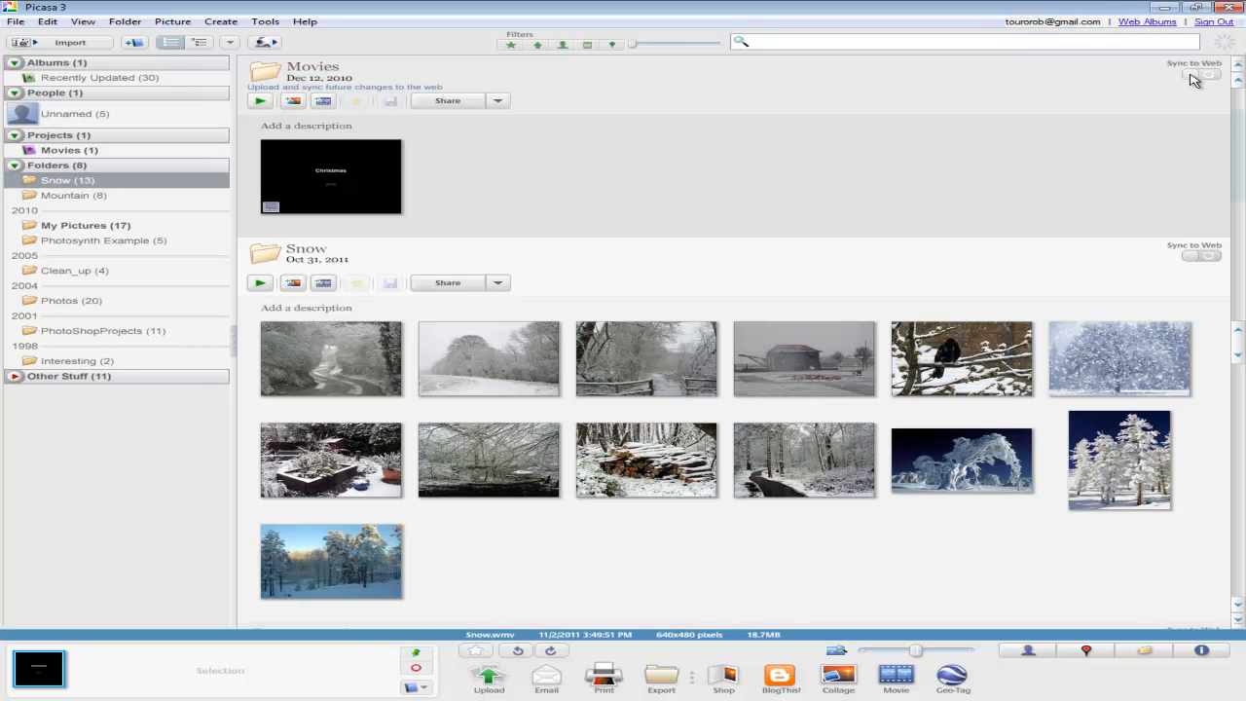
Turn on web syncing for the Snow folder with the current upload settings
click(1216, 257)
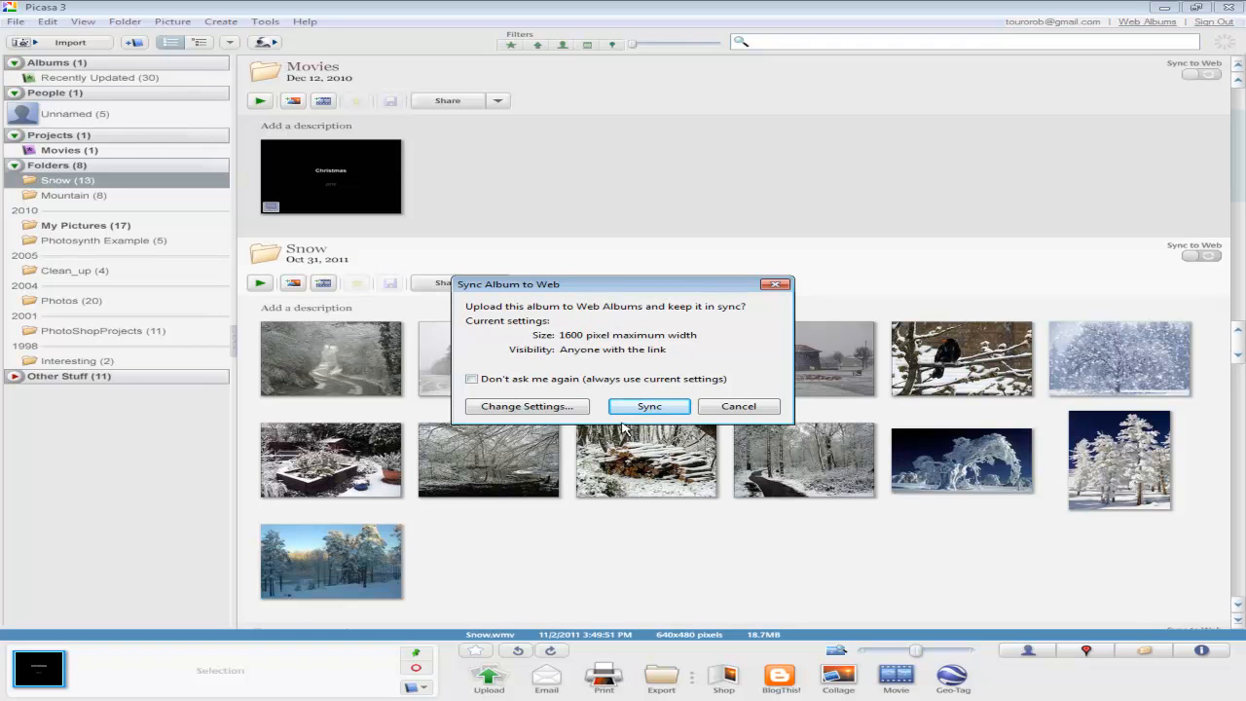
click(662, 411)
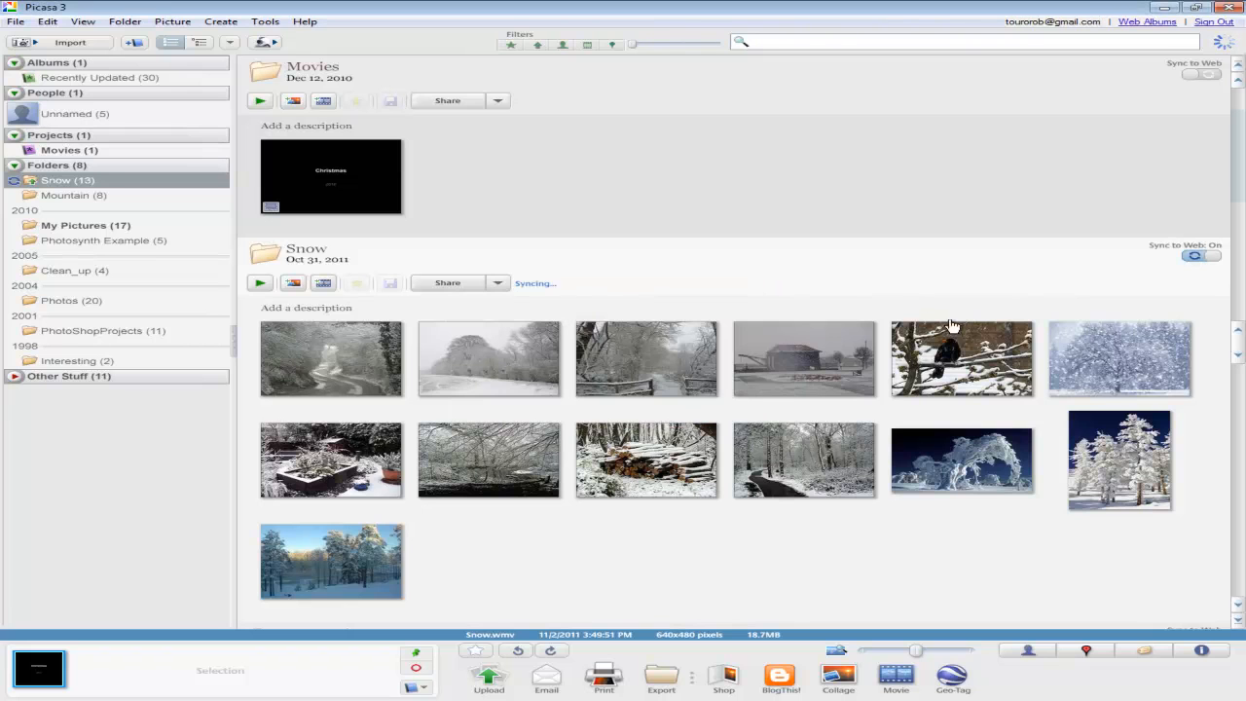